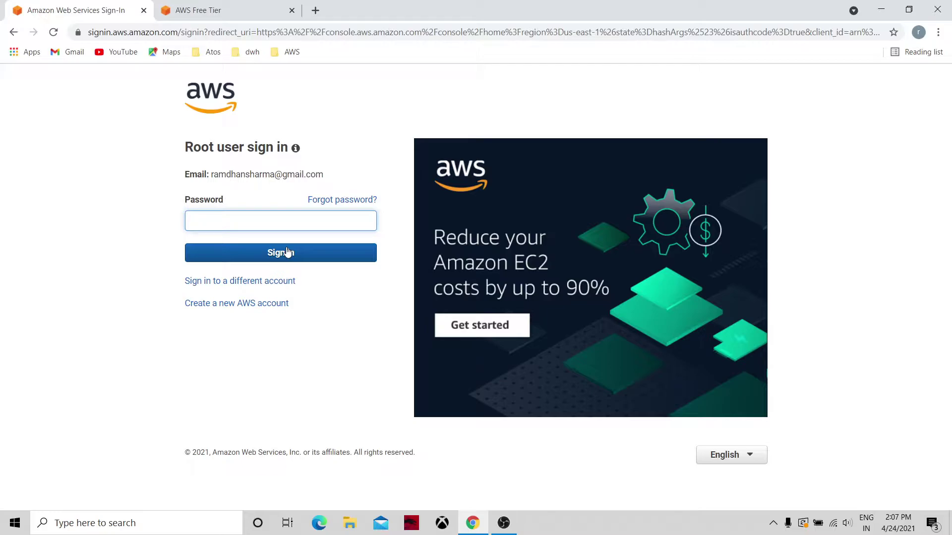
Step: Enter the root user's account password on the AWS sign-in page
type("•••••")
Step: Sign in, check the AWS Free Tier tab's web address, then return to the console tab
left_click(287, 252)
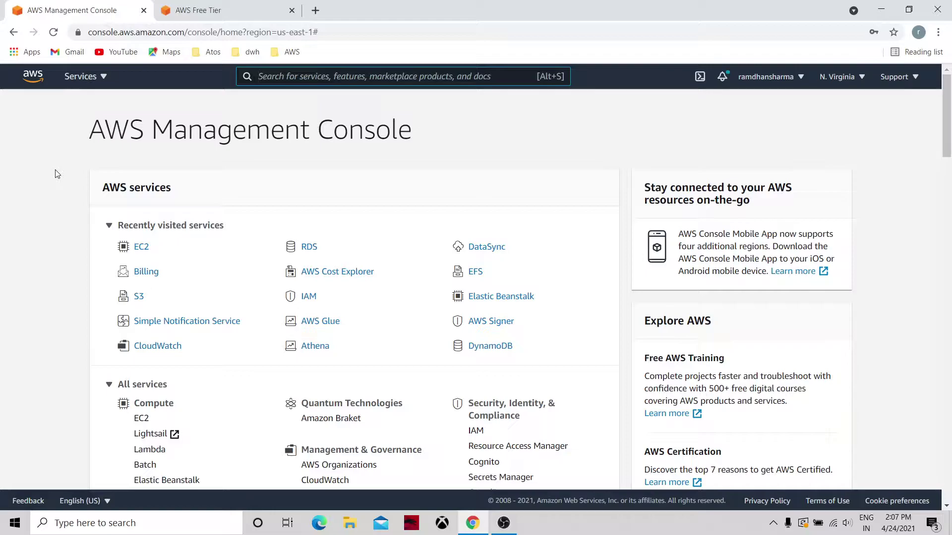
left_click(223, 10)
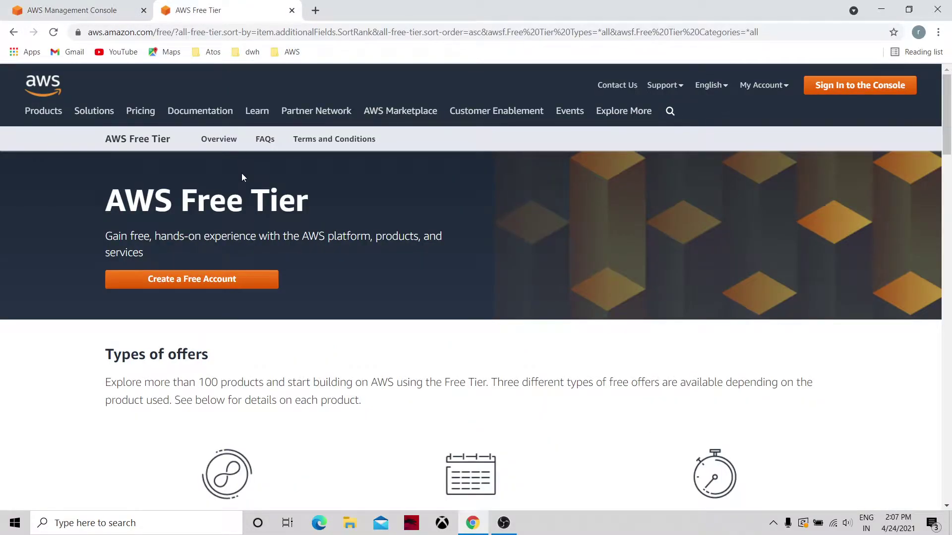
left_click(370, 32)
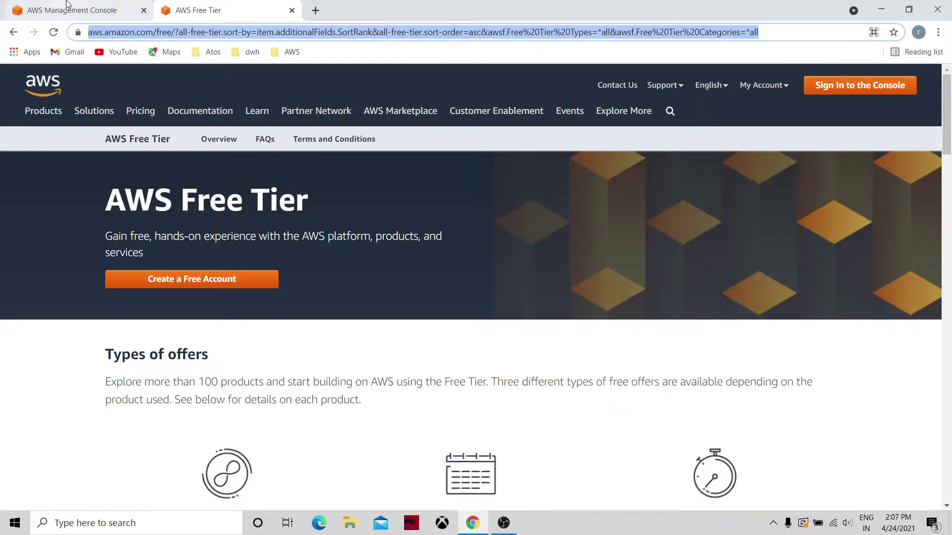
left_click(67, 5)
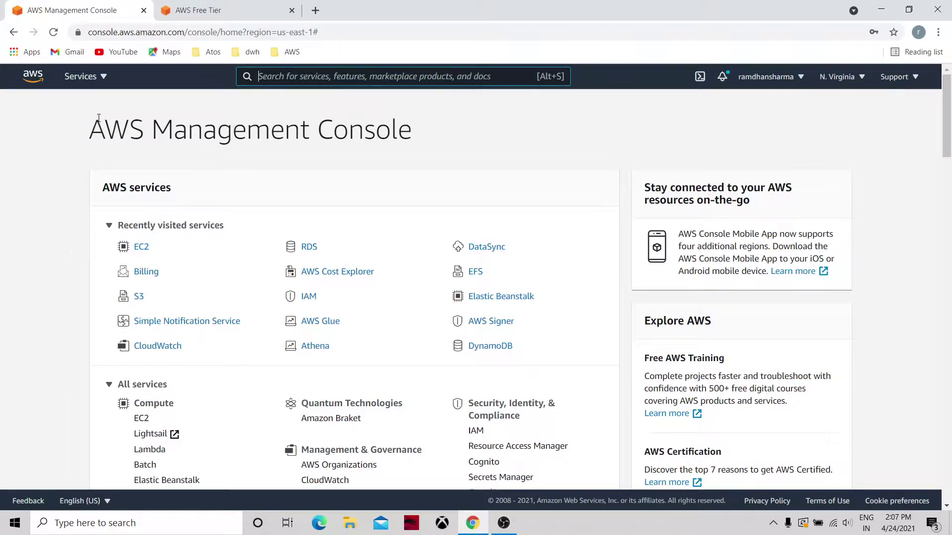
Step: Choose EC2 under Compute in the Services menu
left_click(89, 85)
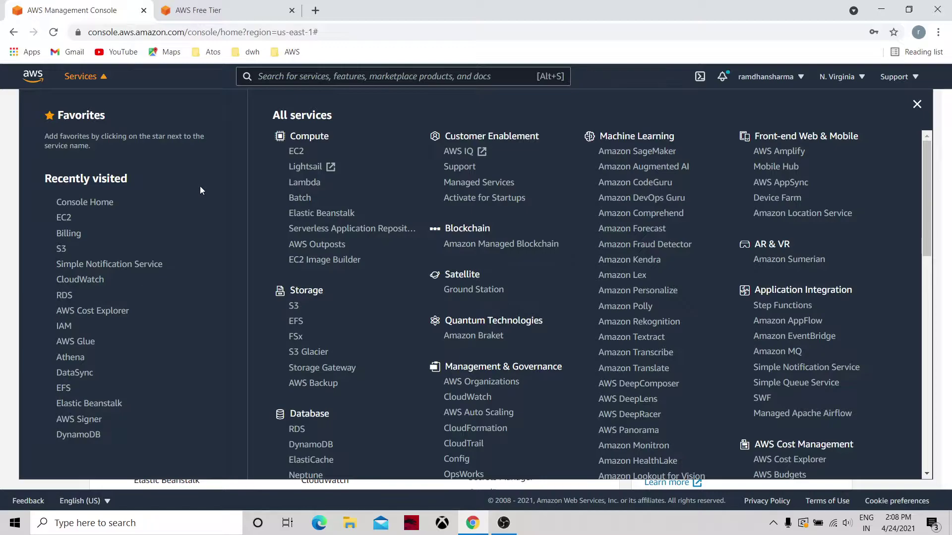
left_click(298, 154)
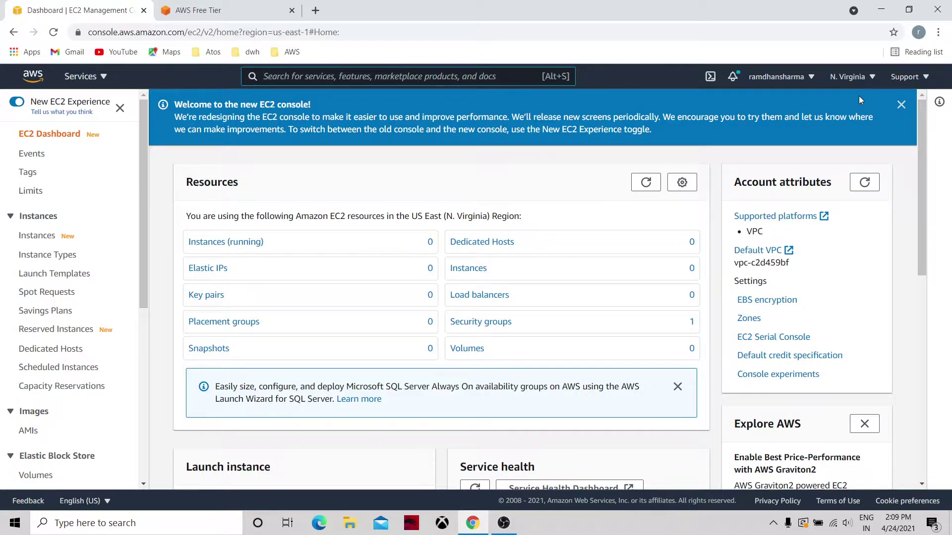
Step: Switch the region to Asia Pacific (Mumbai), then reopen and close the region list unchanged
left_click(873, 79)
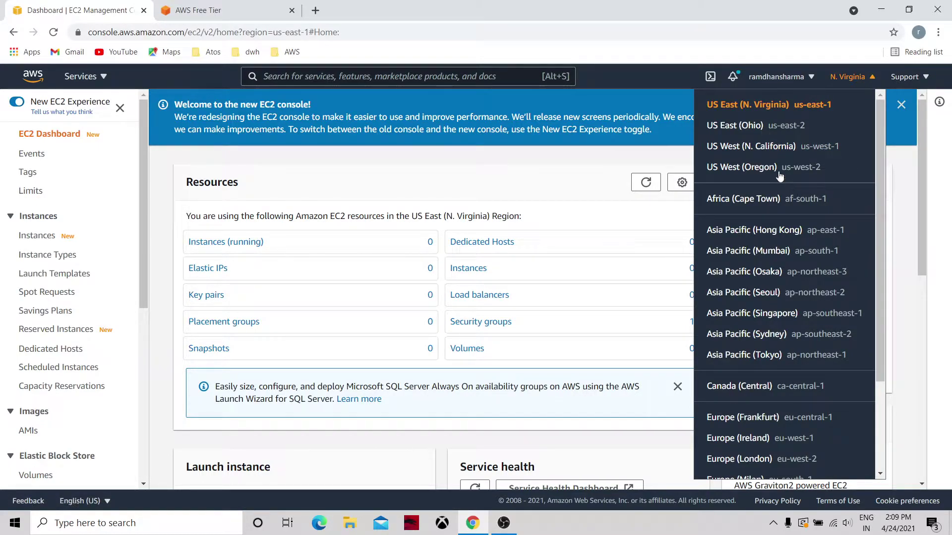
left_click(779, 253)
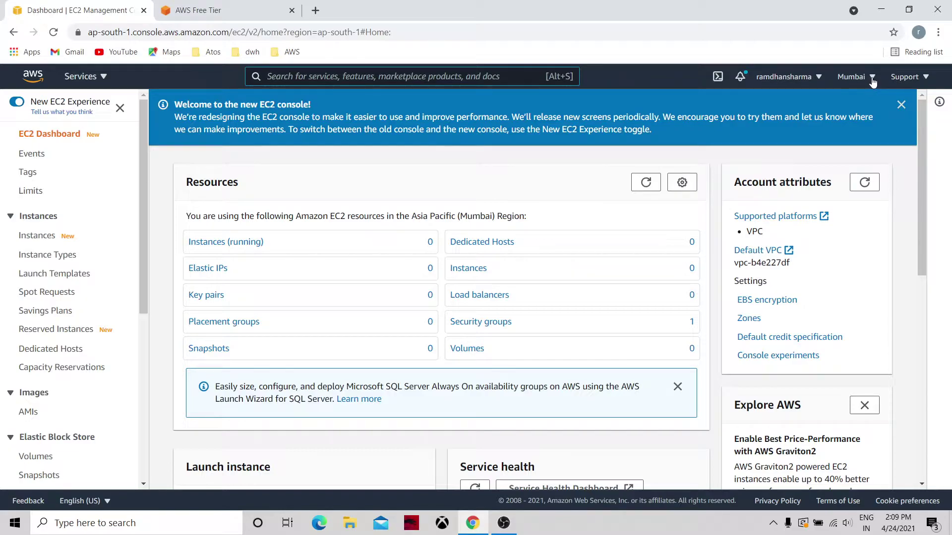
left_click(873, 78)
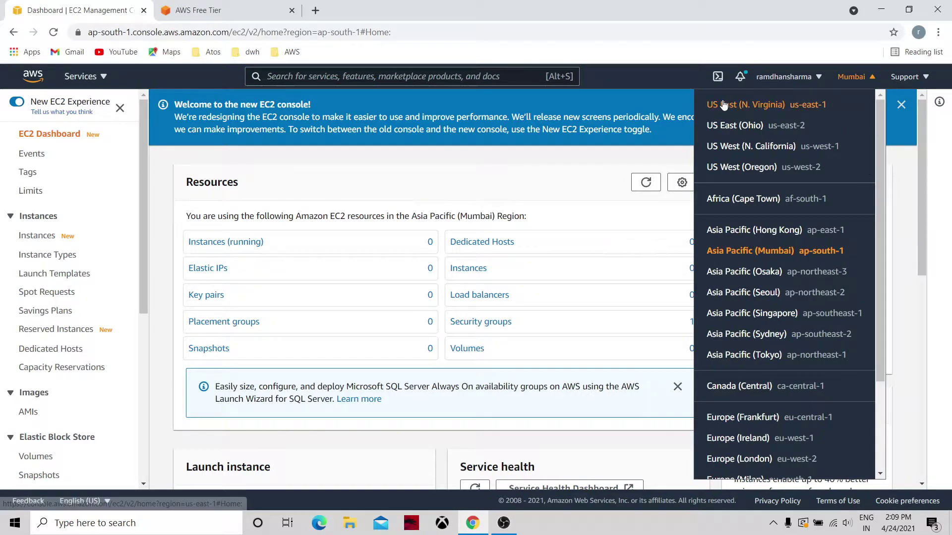
left_click(659, 73)
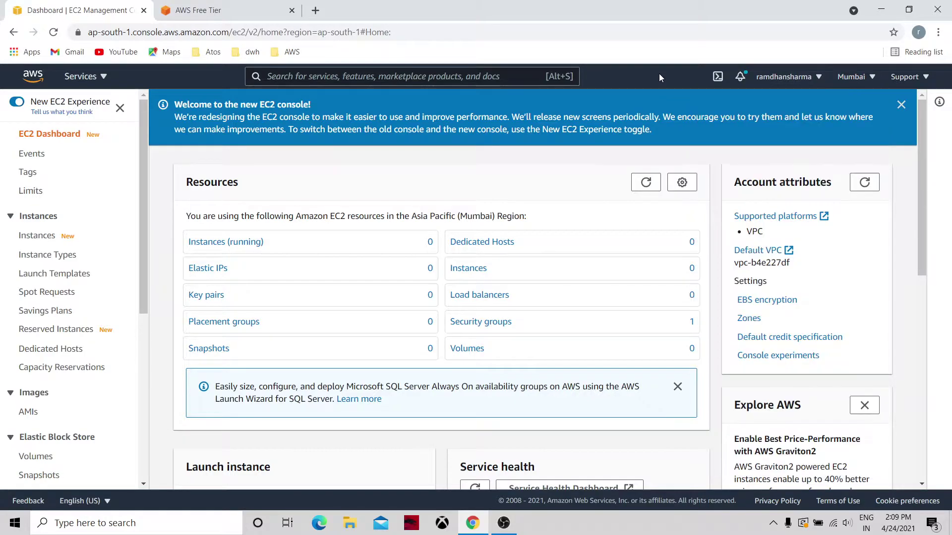
left_click(790, 81)
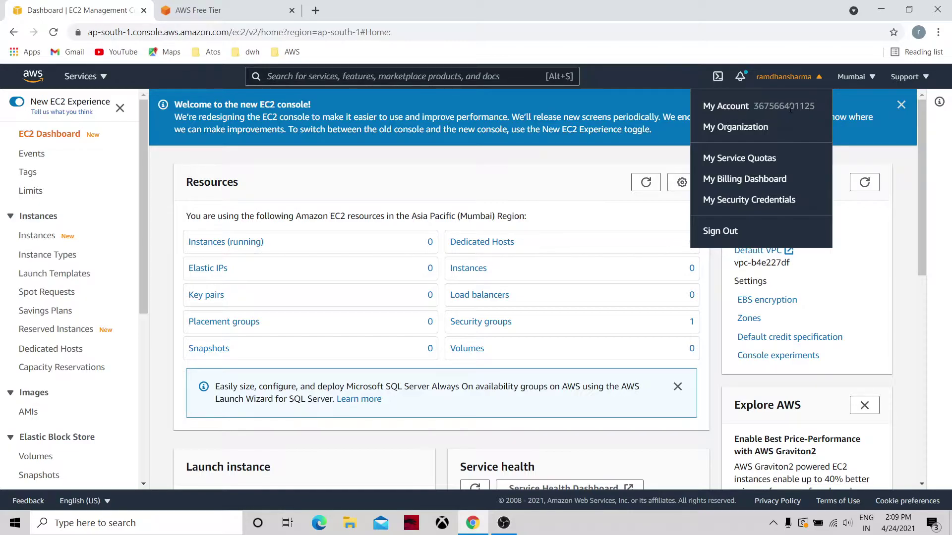
left_click(654, 76)
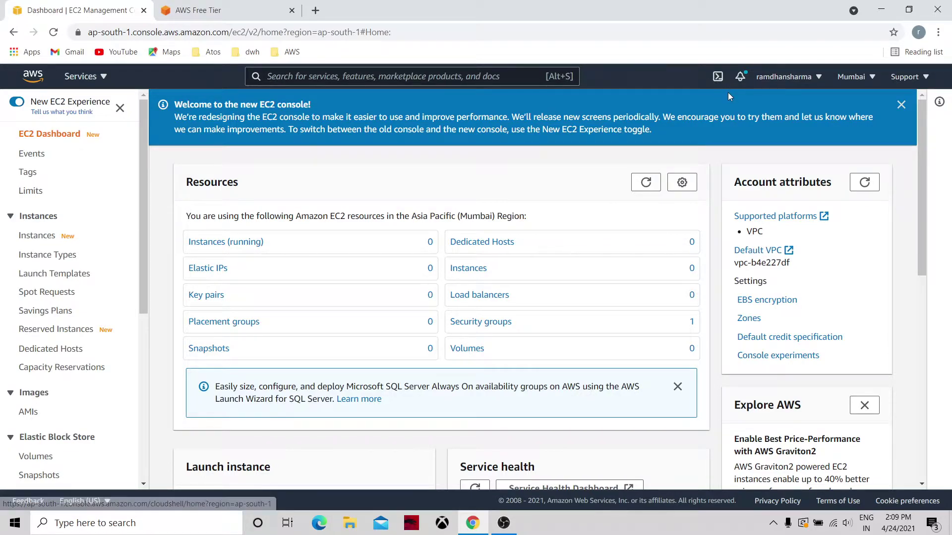
left_click(925, 78)
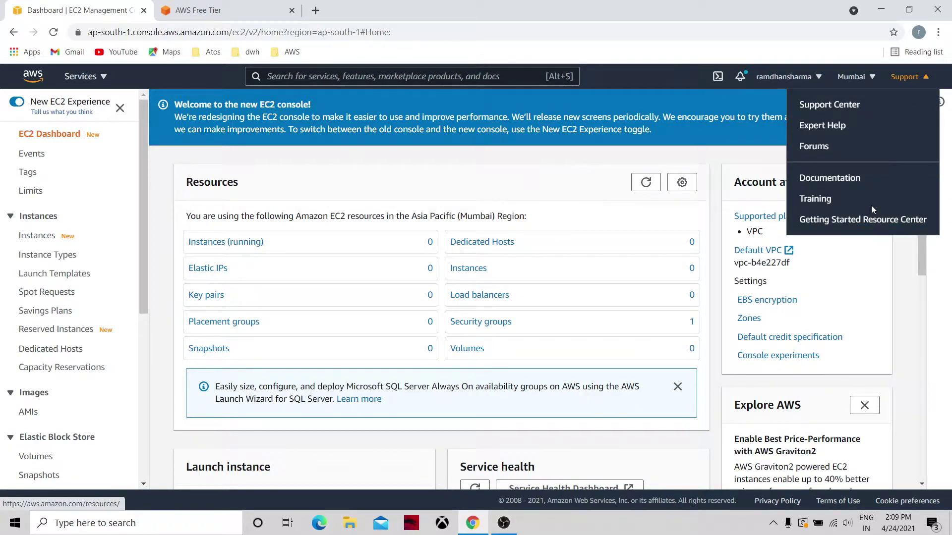
left_click(690, 94)
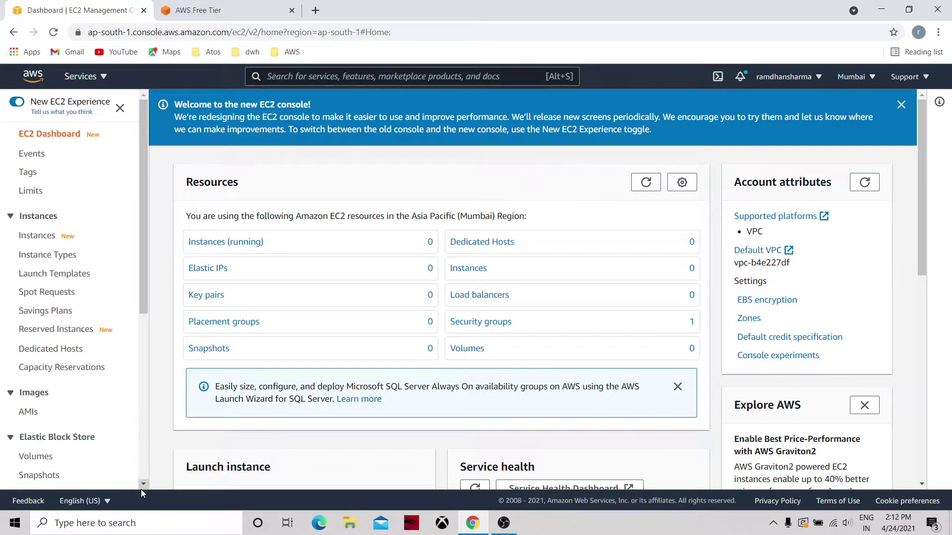
scroll(141, 489, "down", 3)
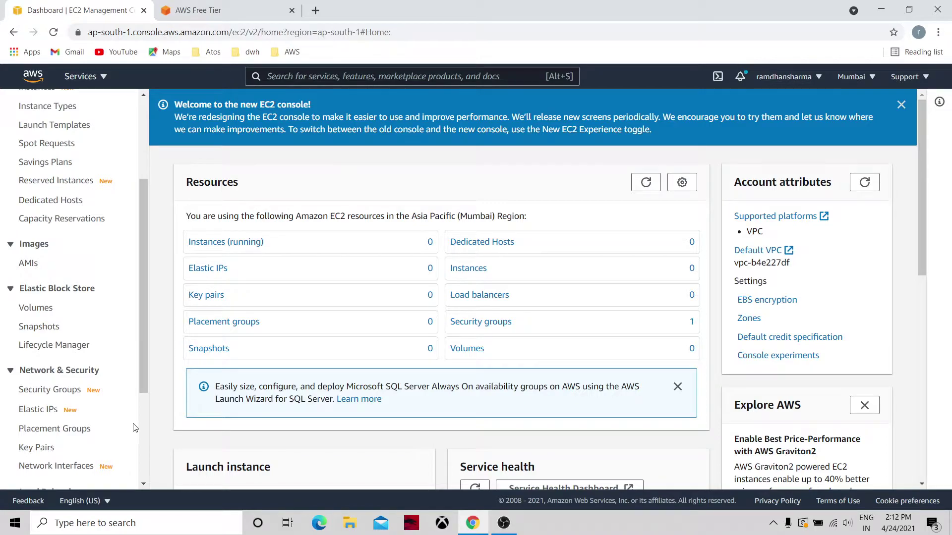
left_click(144, 451)
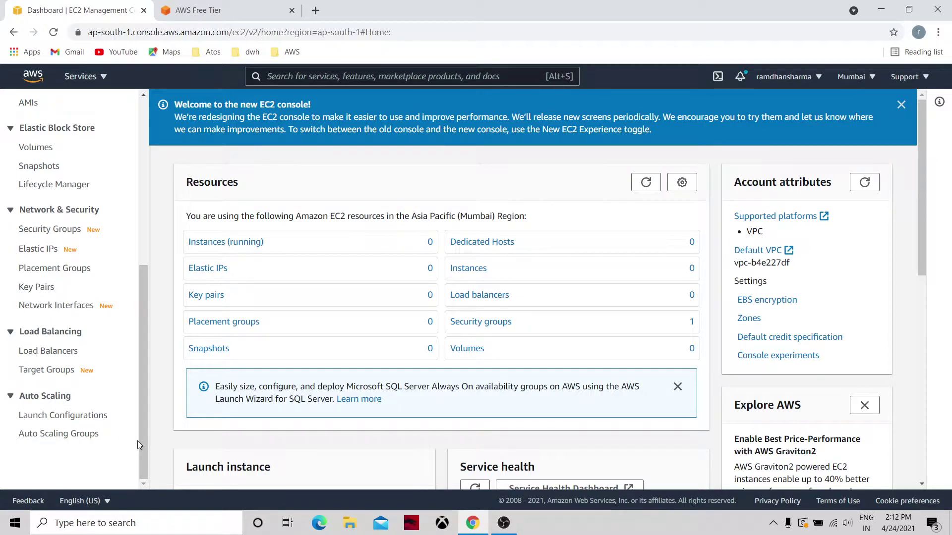
left_click(145, 225)
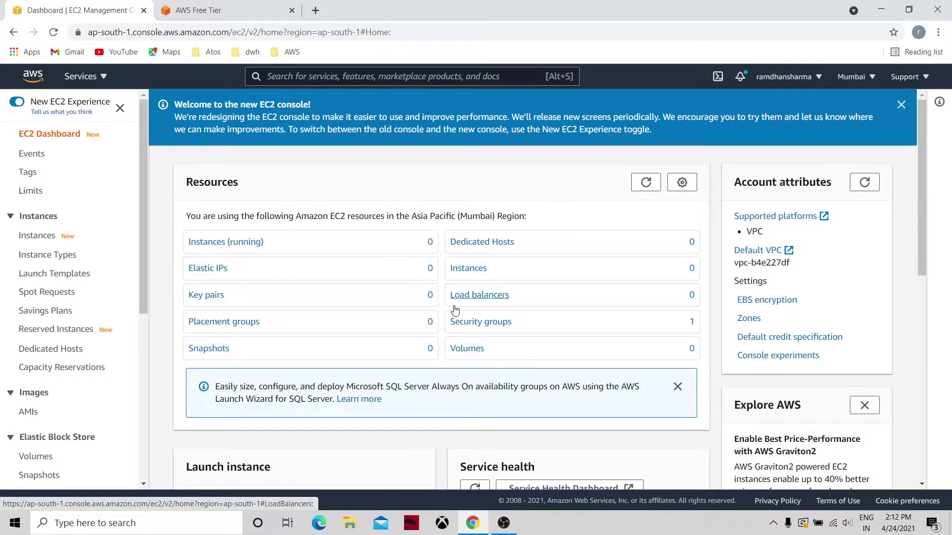
Step: Launch a new instance, filter to free-tier AMIs and select Amazon Linux 2 AMI (HVM), SSD Volume Type
left_click(249, 247)
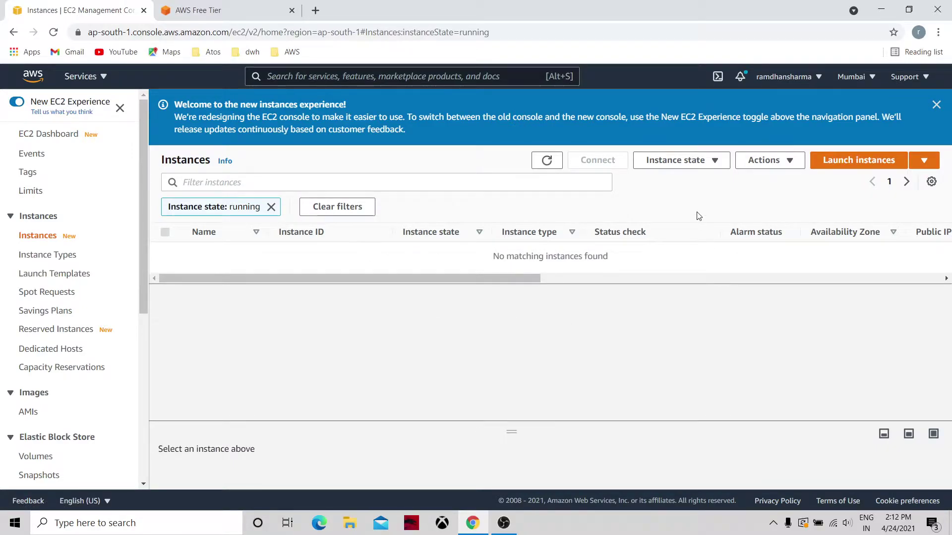
left_click(829, 161)
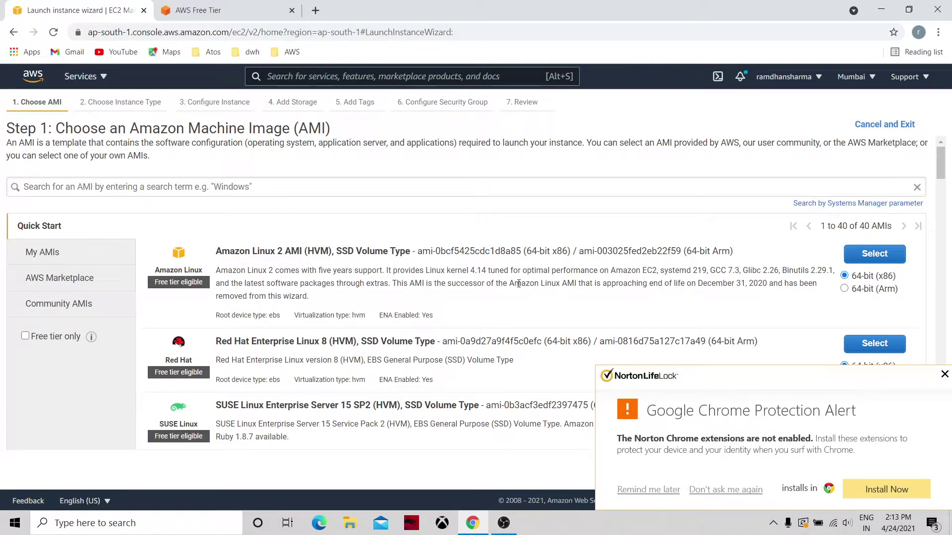
left_click(944, 375)
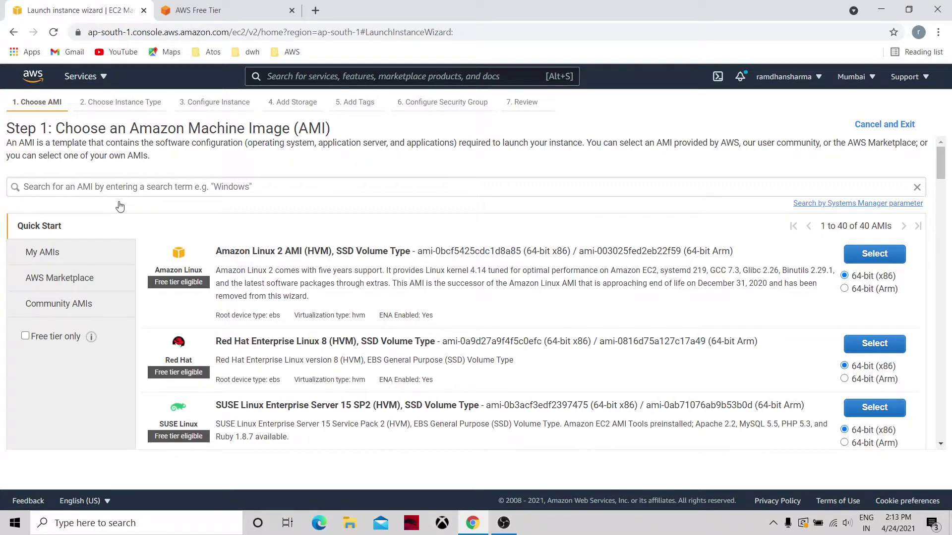
left_click(25, 337)
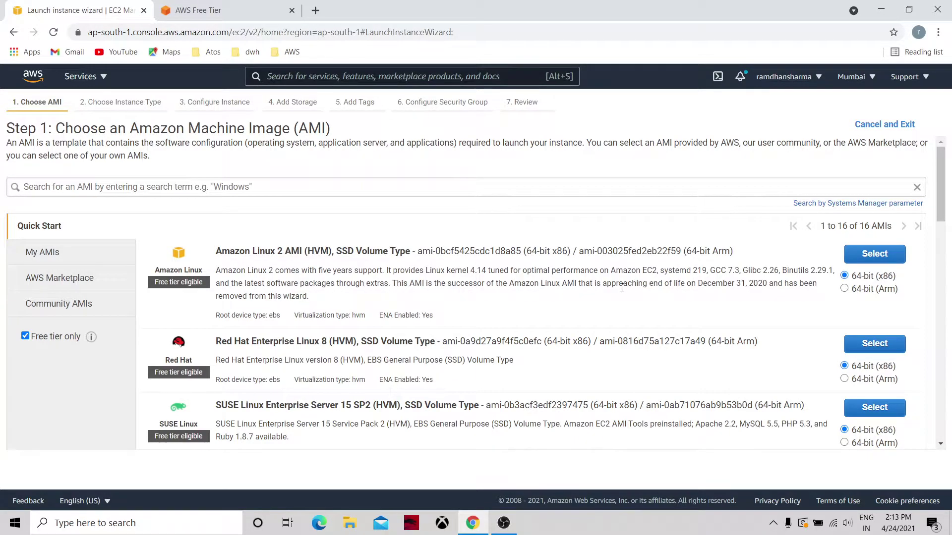
left_click(875, 257)
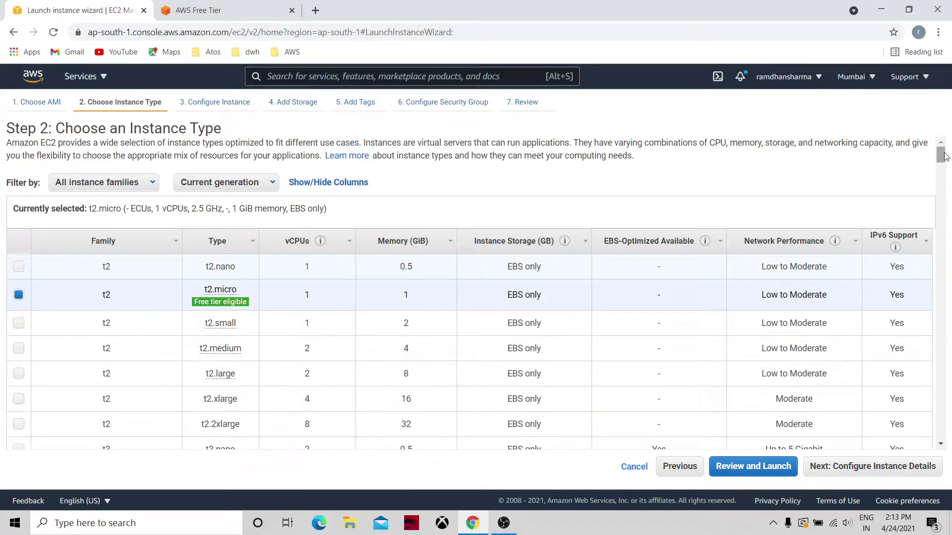
Step: Scroll the instance type table, keeping t2.micro (1 vCPU, 1 GiB memory) selected
left_click_drag(940, 159, 942, 181)
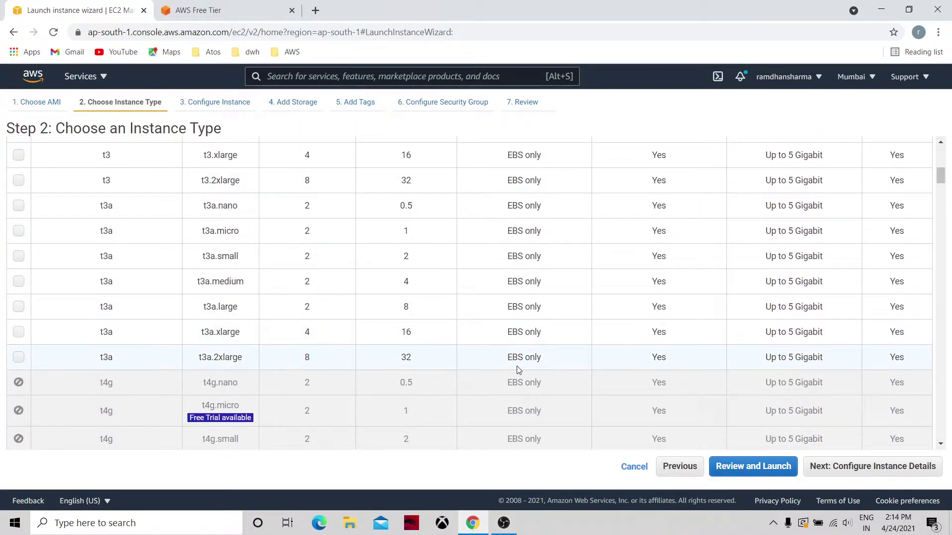
left_click_drag(941, 180, 942, 154)
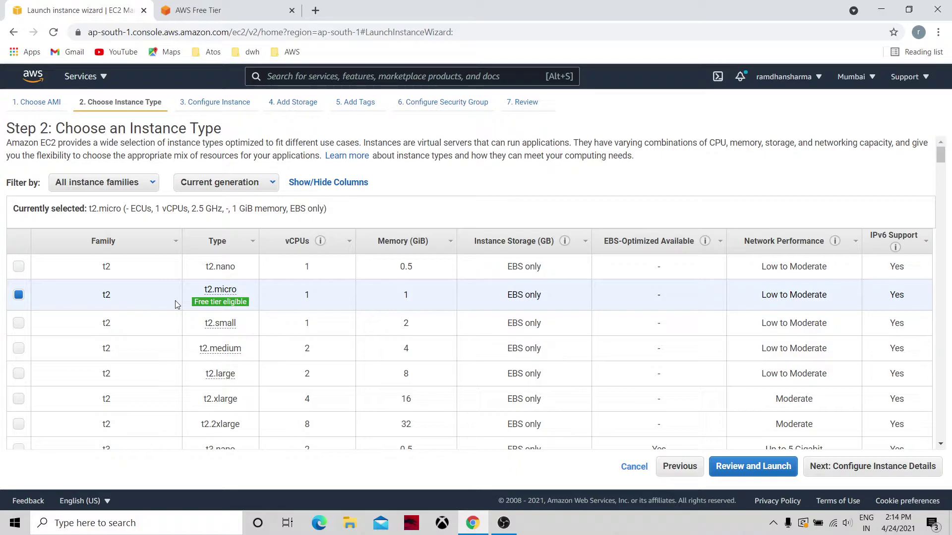
mouse_move(223, 305)
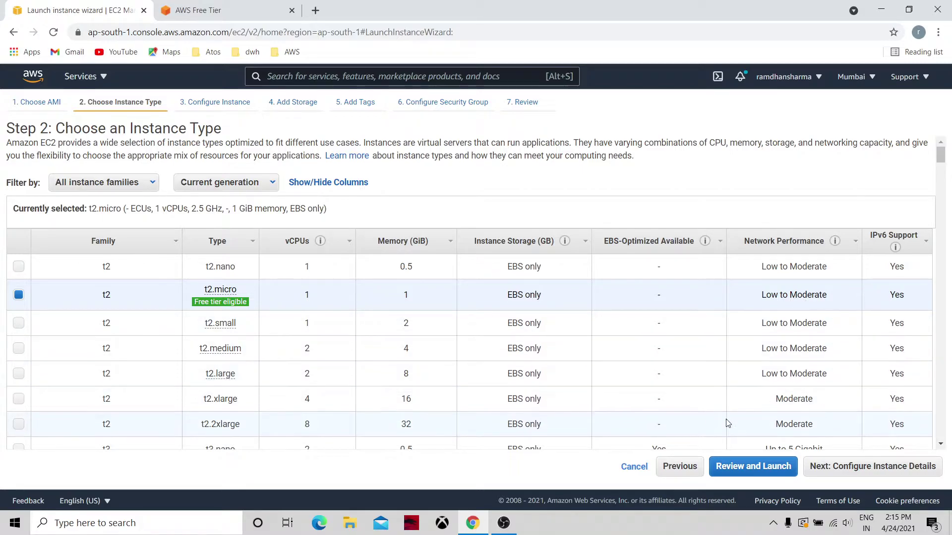
left_click(839, 466)
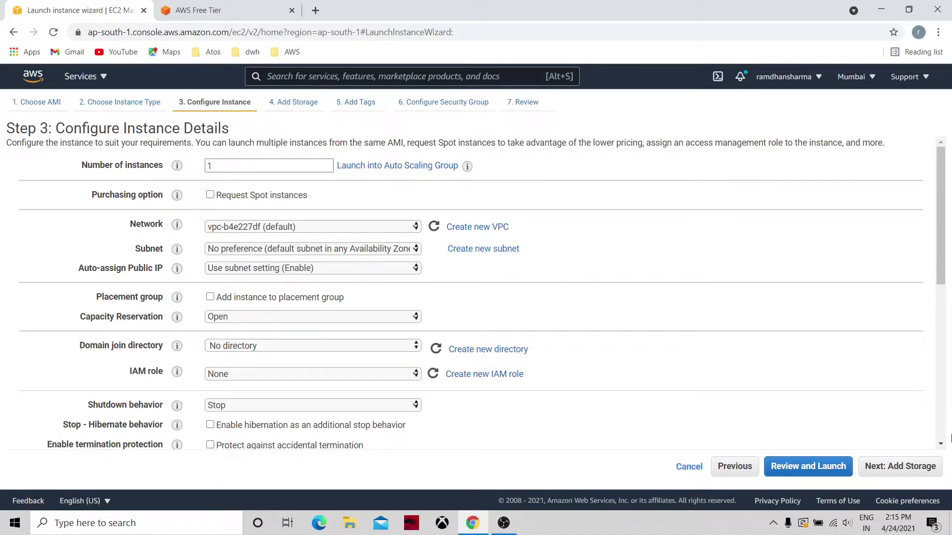
left_click(941, 444)
left_click_drag(940, 444, 940, 444)
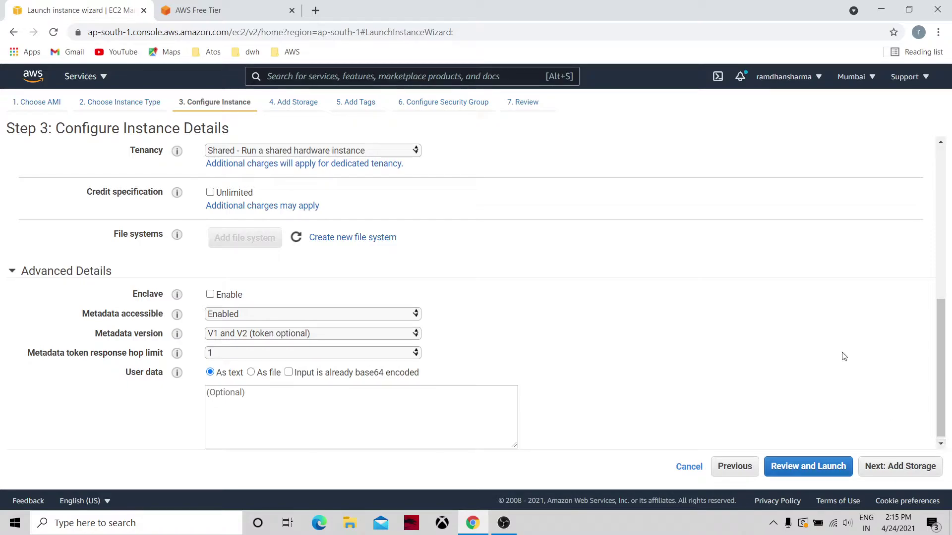
left_click(940, 175)
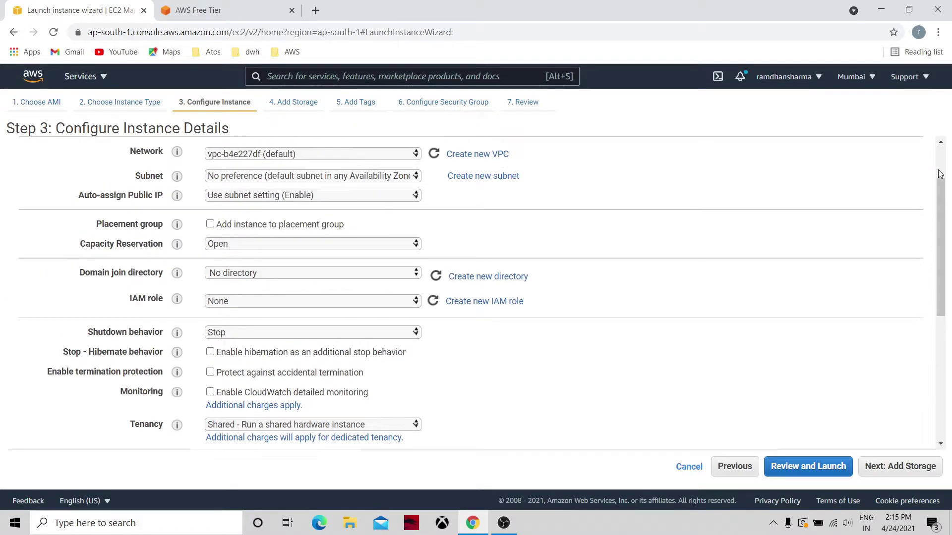
left_click(941, 168)
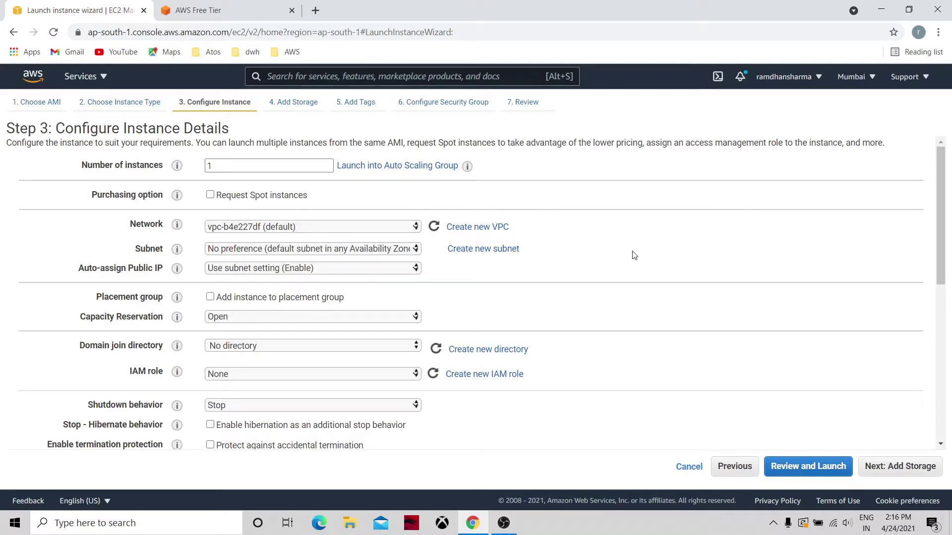
Step: Add then remove an extra EBS volume, keeping only the 8 GiB gp2 root volume, and continue
left_click(902, 467)
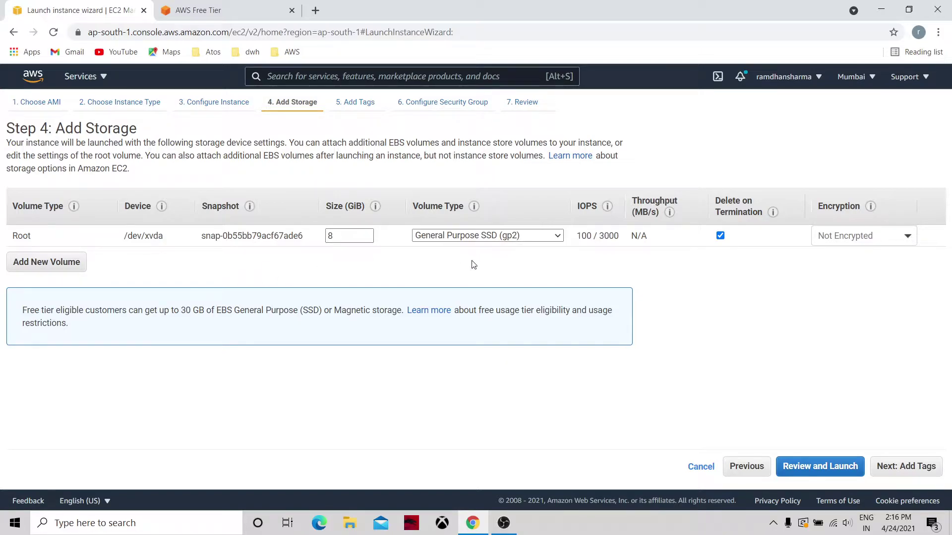
mouse_move(608, 237)
left_click(67, 264)
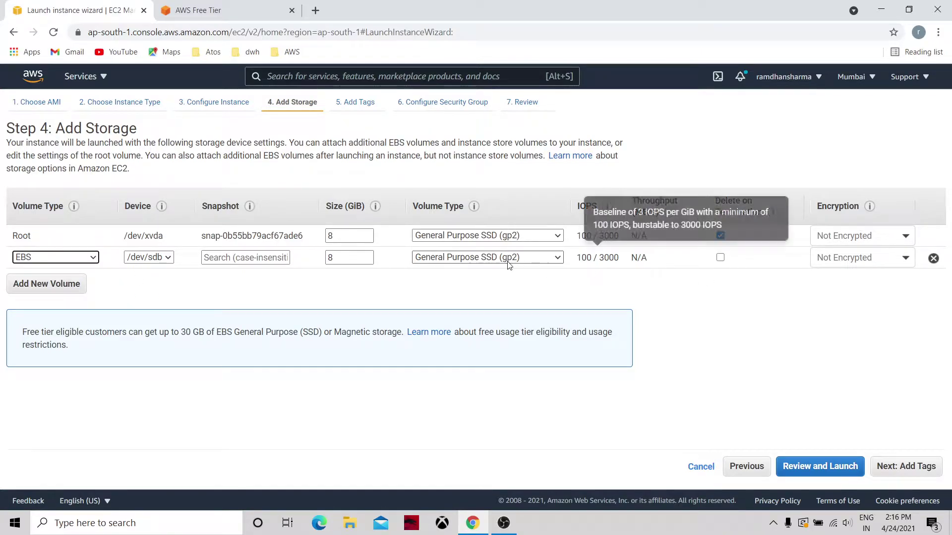
left_click(933, 258)
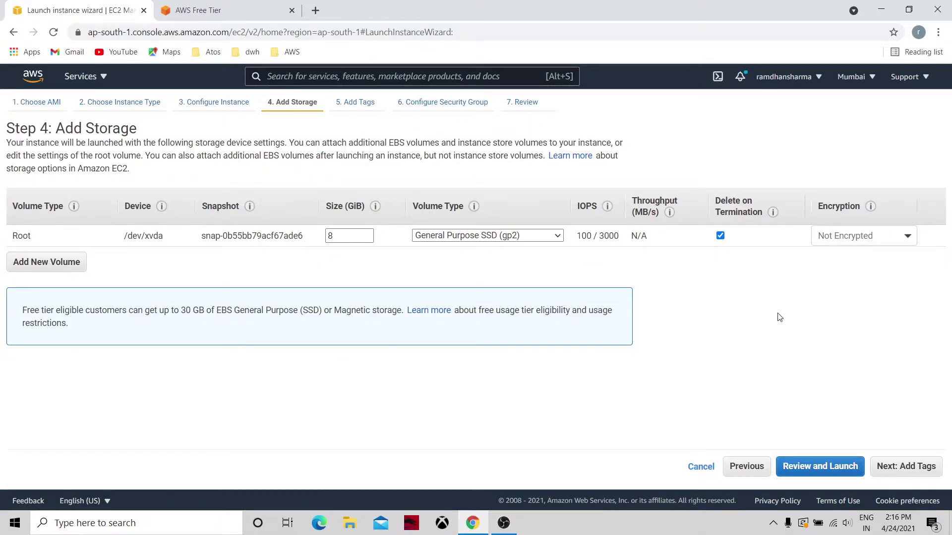
left_click(899, 471)
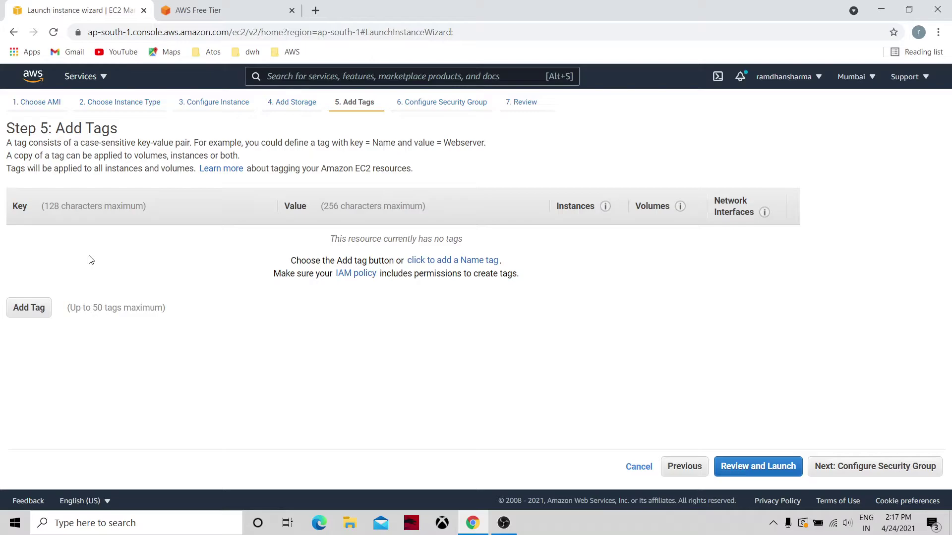
Step: Enter tag Department with value Finance, then a second tag Type with value EC2
left_click(29, 307)
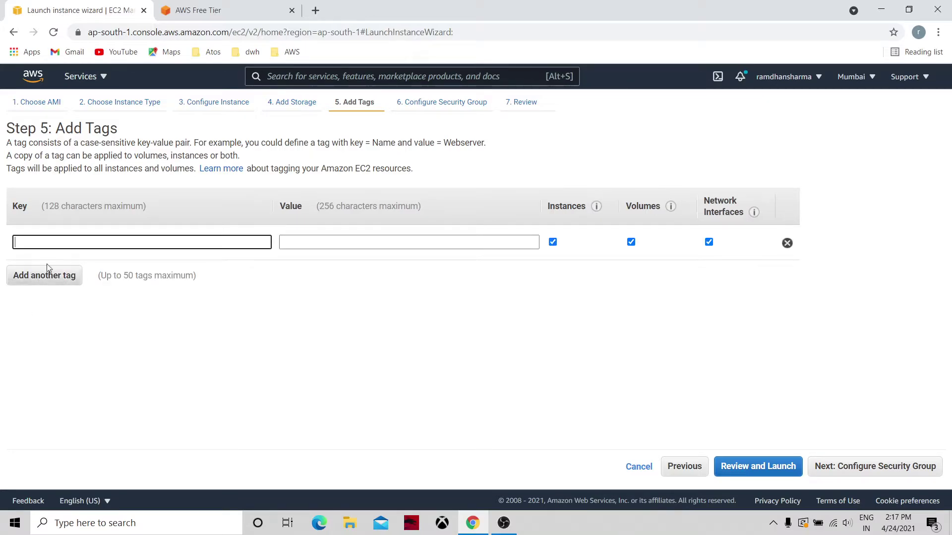
type("D")
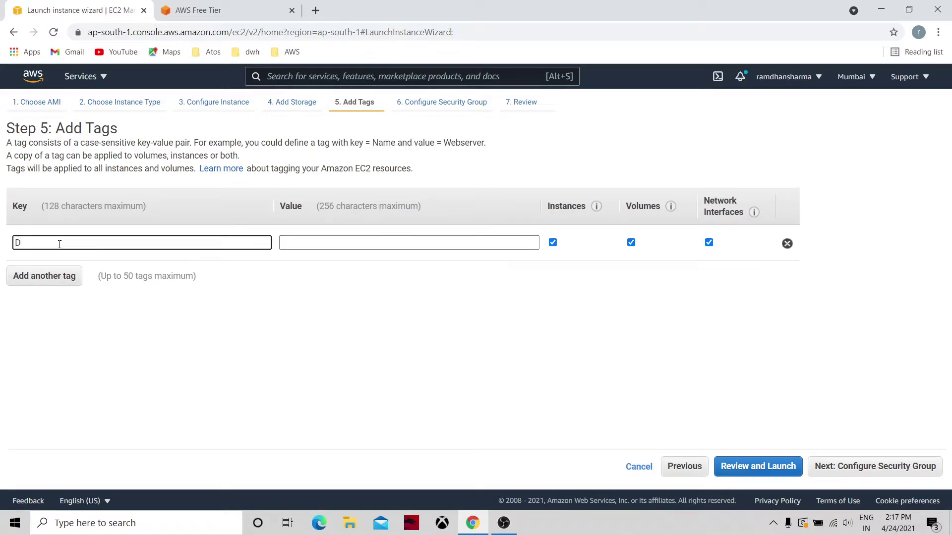
type("epartment")
key("Tab")
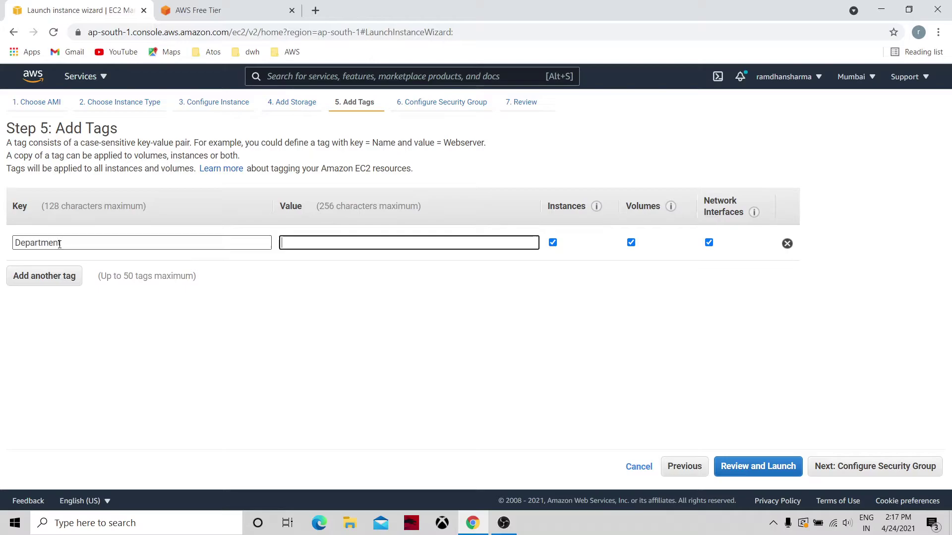
type("Finance")
left_click(34, 277)
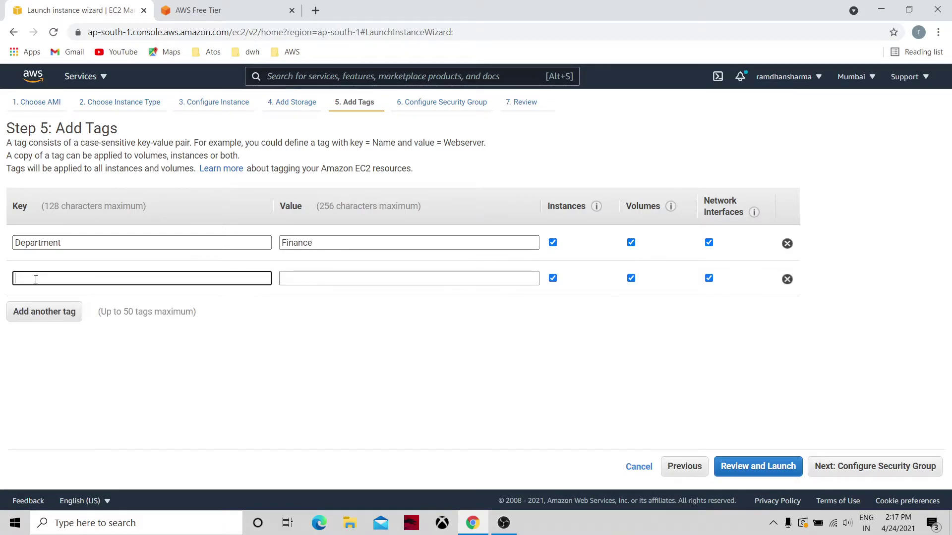
type("Type")
left_click(319, 280)
type("EC@")
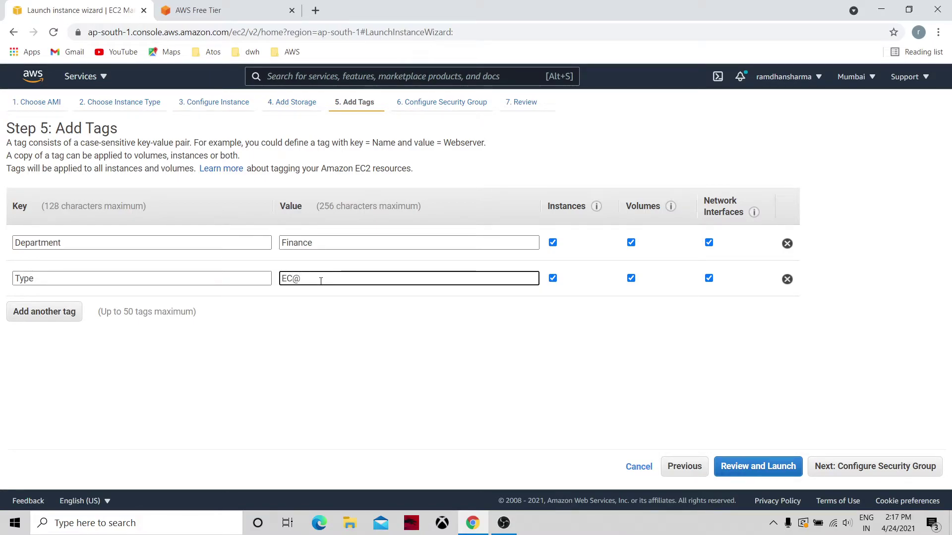
key("BackSpace")
type("2")
left_click(369, 343)
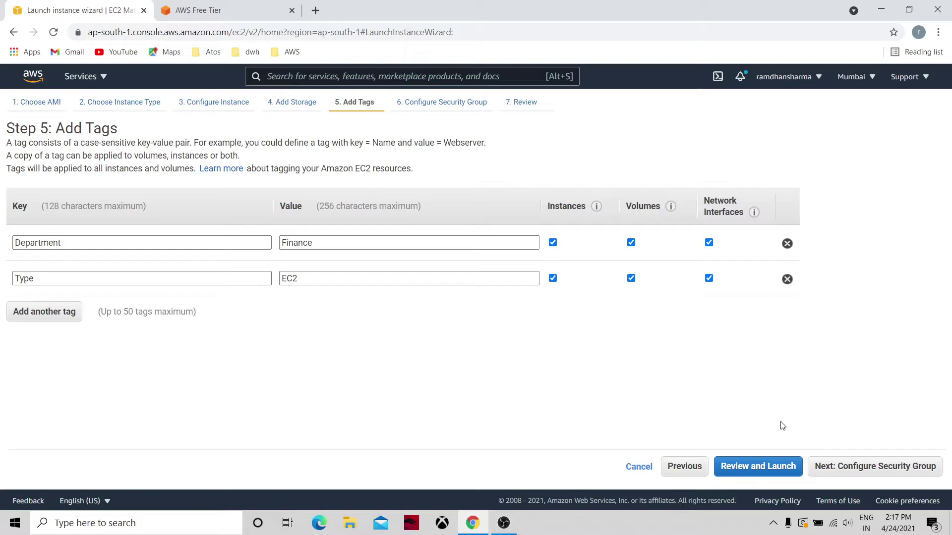
Step: Advance to the security group step showing launch-wizard-1 with SSH on port 22
left_click(868, 466)
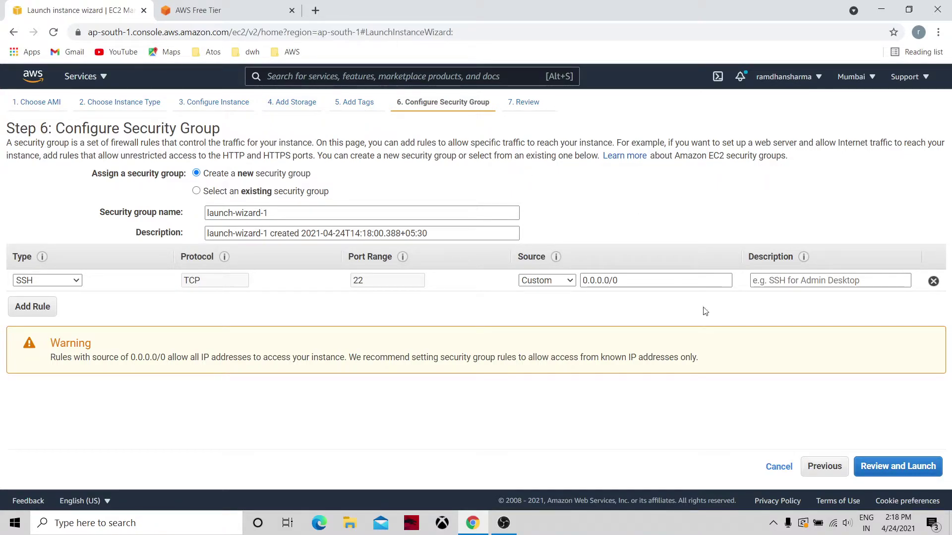
Step: Review the launch, double-check the SSH rule's 0.0.0.0/0 source, then launch the instance
left_click(903, 472)
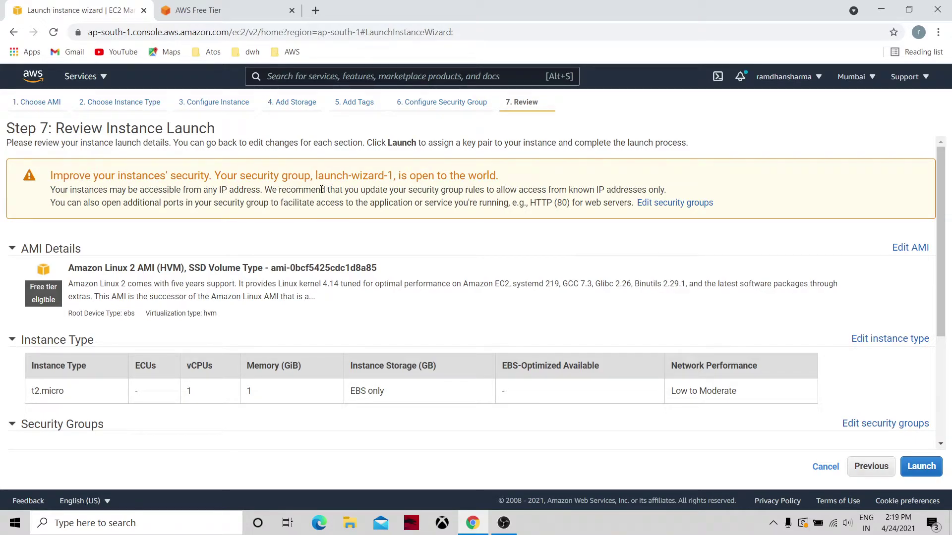
left_click(870, 469)
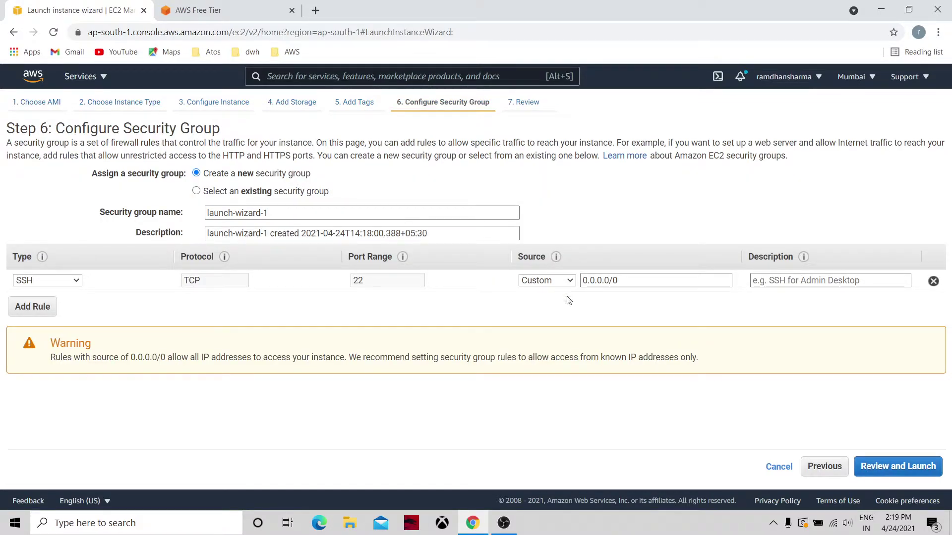
left_click(628, 280)
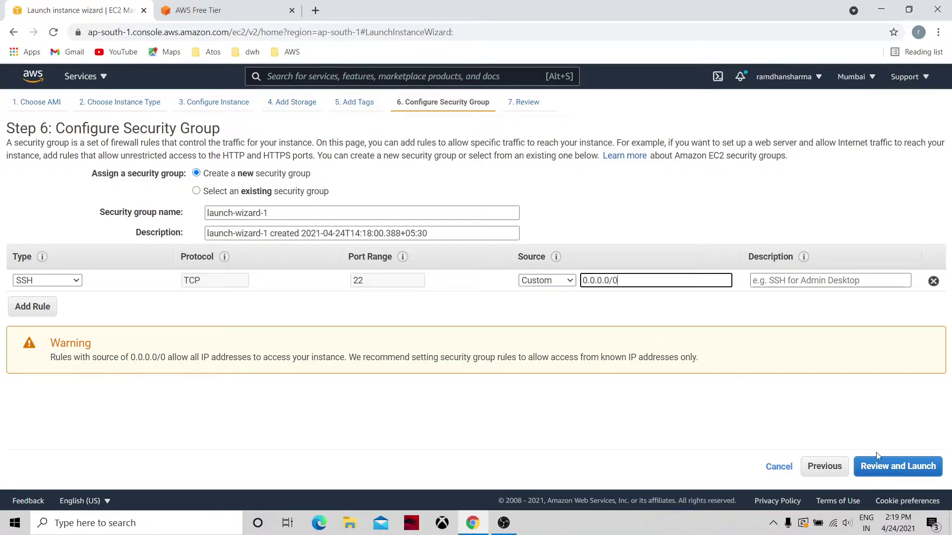
left_click(886, 468)
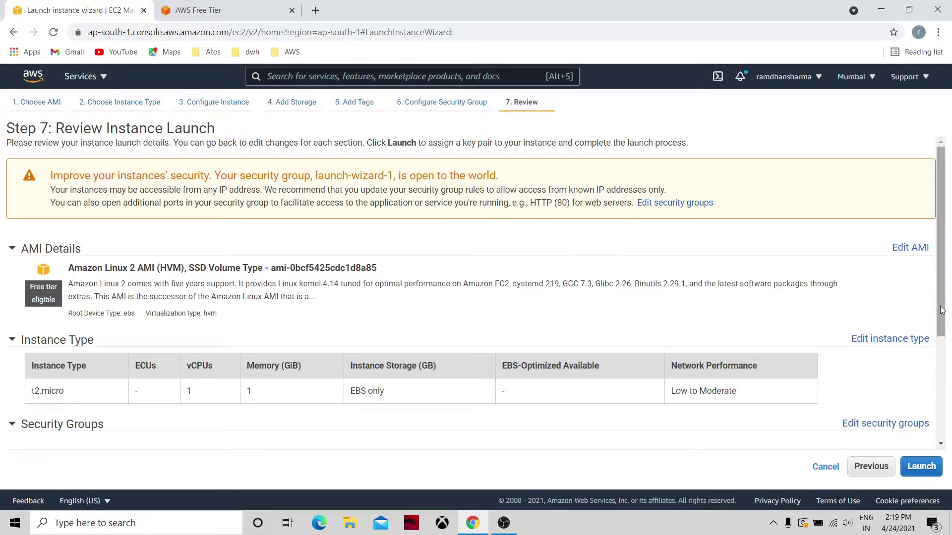
left_click_drag(944, 309, 931, 231)
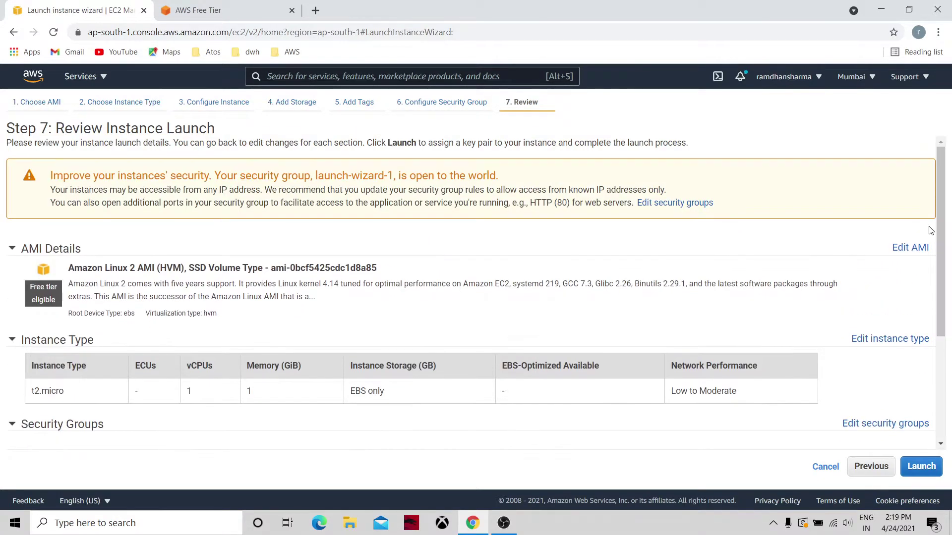
left_click(916, 476)
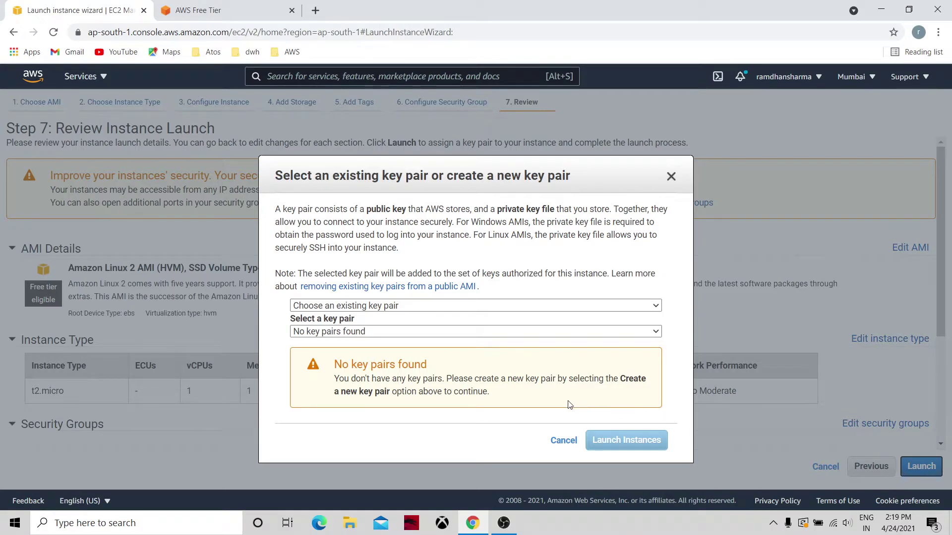
Step: Check the key pair options and switch to creating a new key pair
left_click(383, 333)
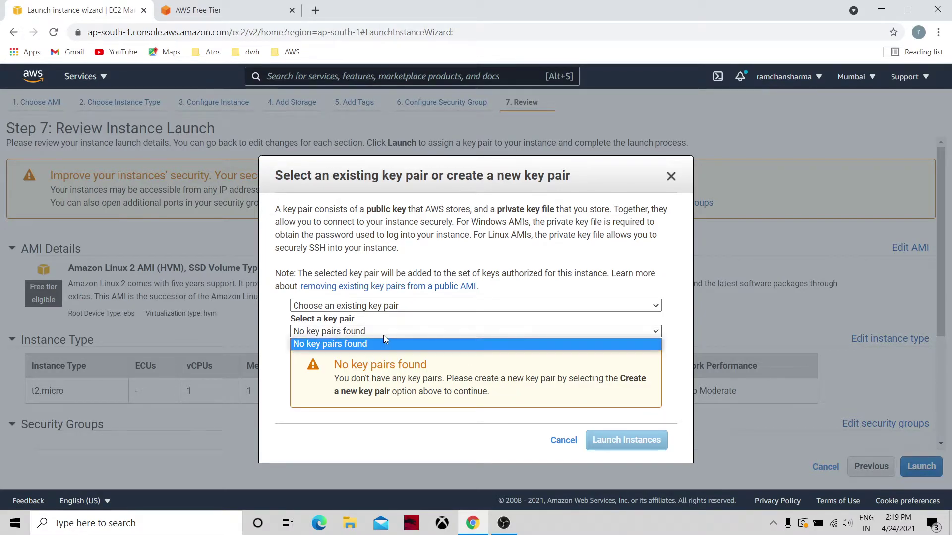
left_click(410, 305)
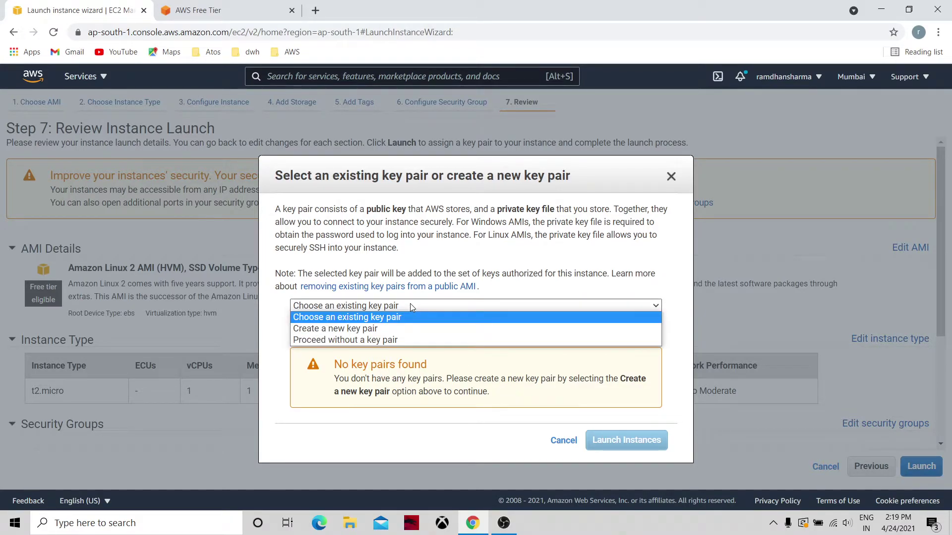
left_click(386, 328)
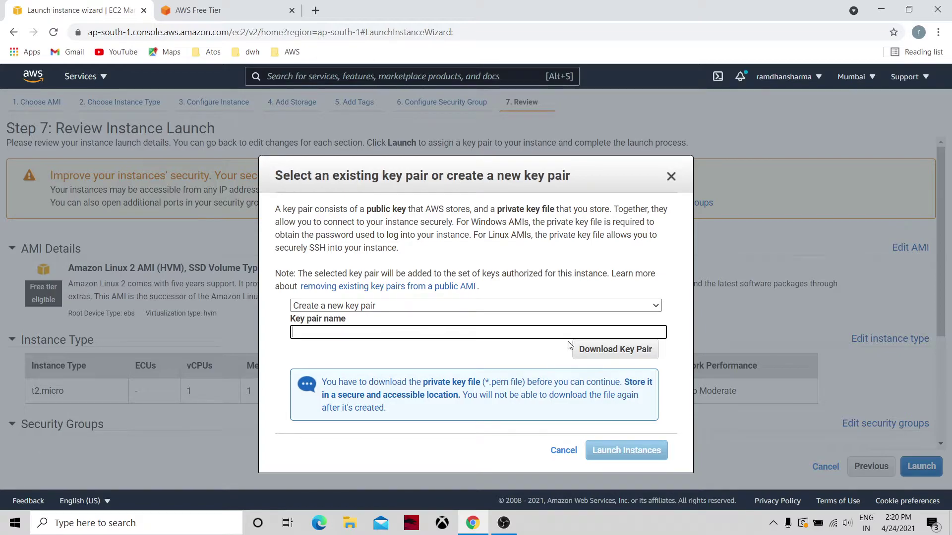
Step: Name the key pair LinuxFinKey, correcting the typo, and download LinuxFinKey.pem
left_click(628, 350)
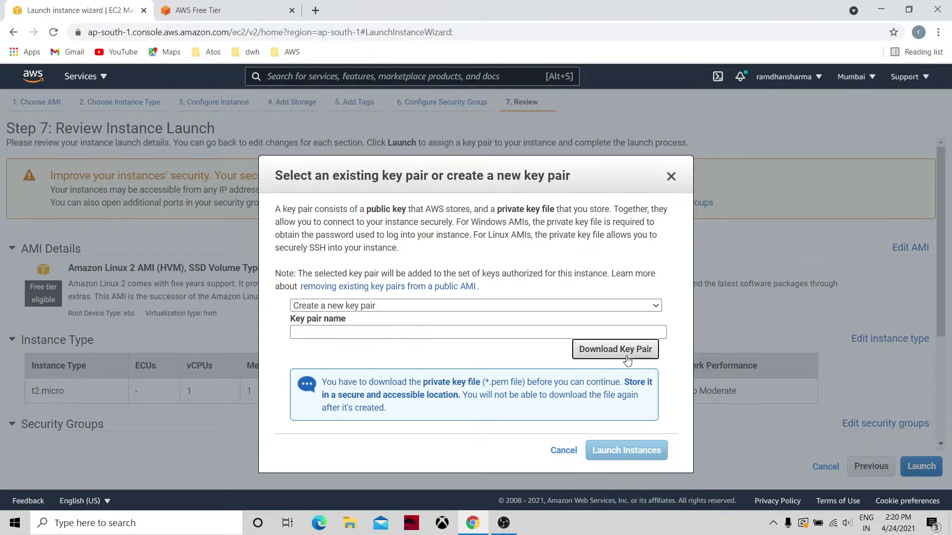
left_click(441, 330)
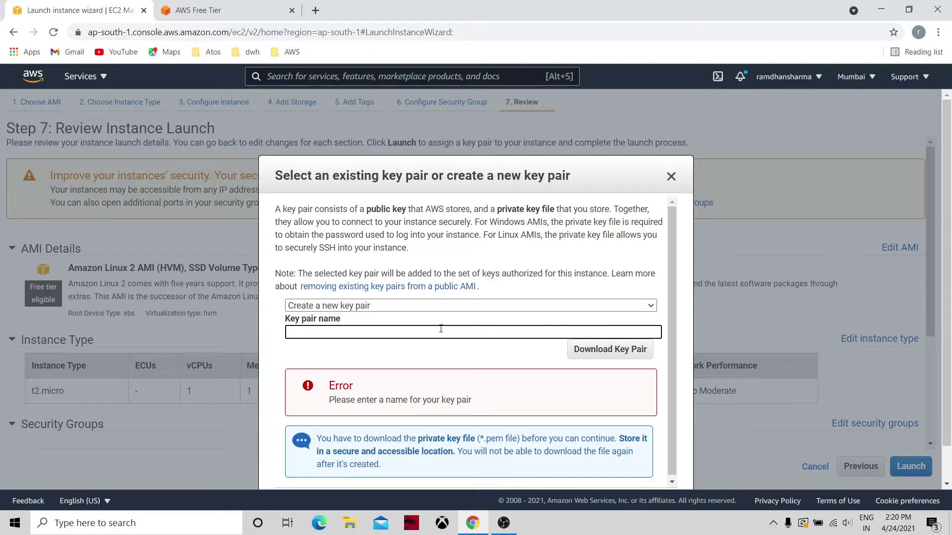
type("Linuc")
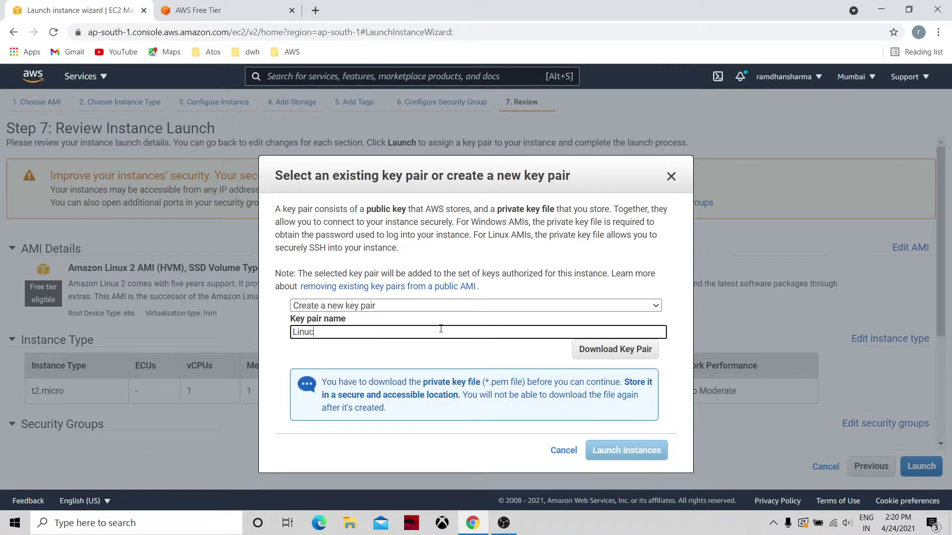
type("FinKey")
key("BackSpace")
type("x")
left_click(629, 356)
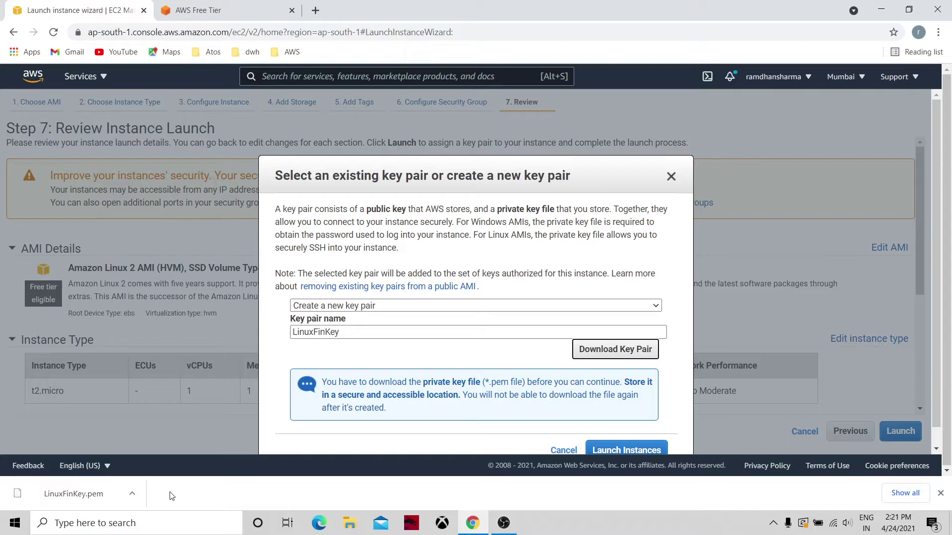
Step: Launch the t2.micro instance, then go to EC2 and open its Instances list showing it Pending
left_click(626, 450)
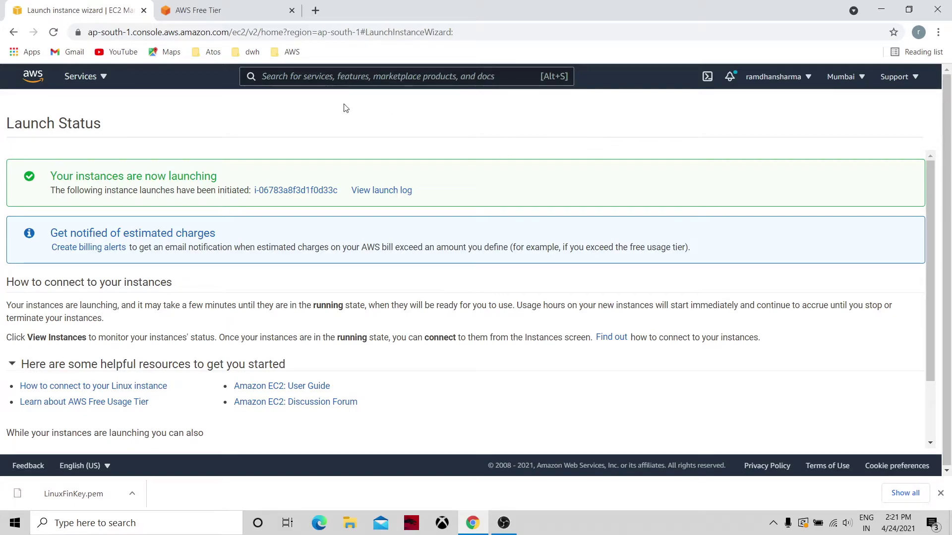
left_click(82, 78)
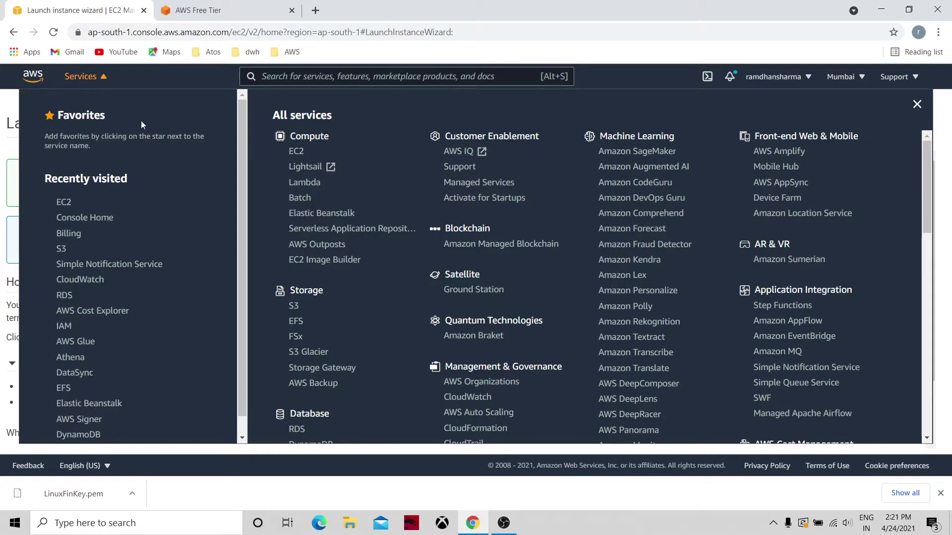
left_click(296, 151)
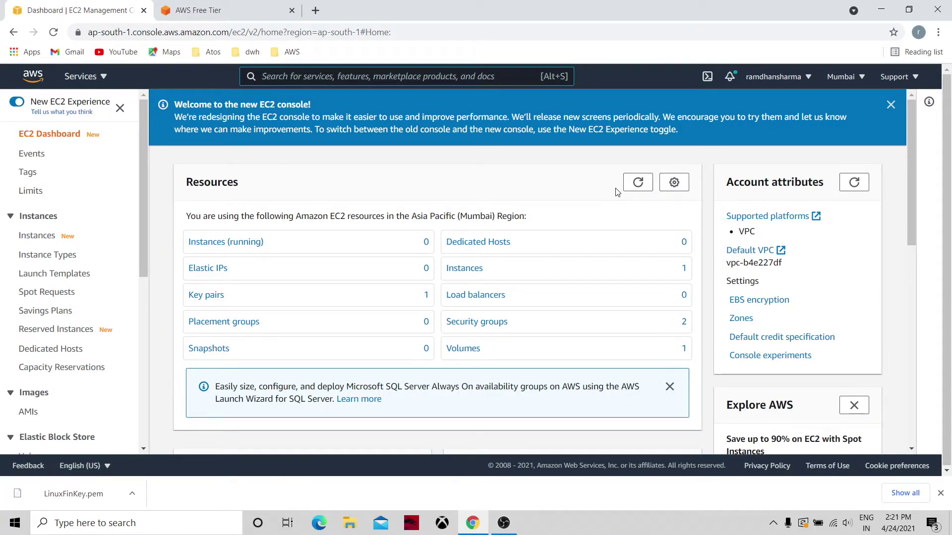
left_click(638, 182)
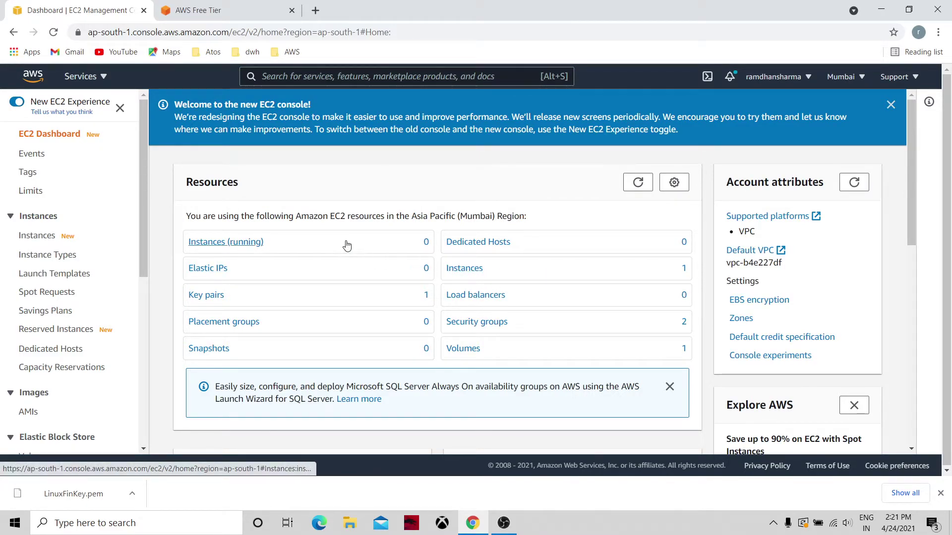
left_click(470, 270)
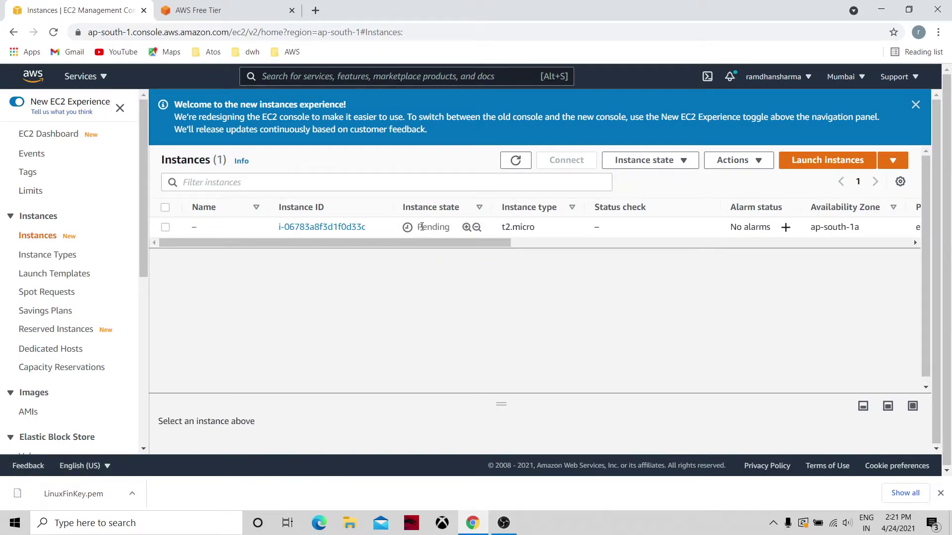
Step: Rename the new instance to LinuxServer01, fixing a typo, and refresh the Instances list
left_click(204, 228)
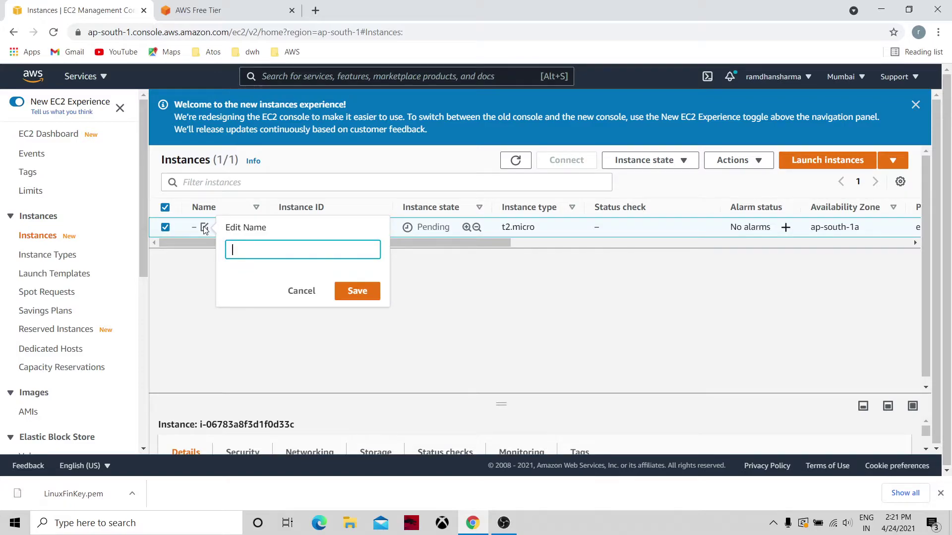
type("Linx Server01")
key("ctrl+a")
key("BackSpace")
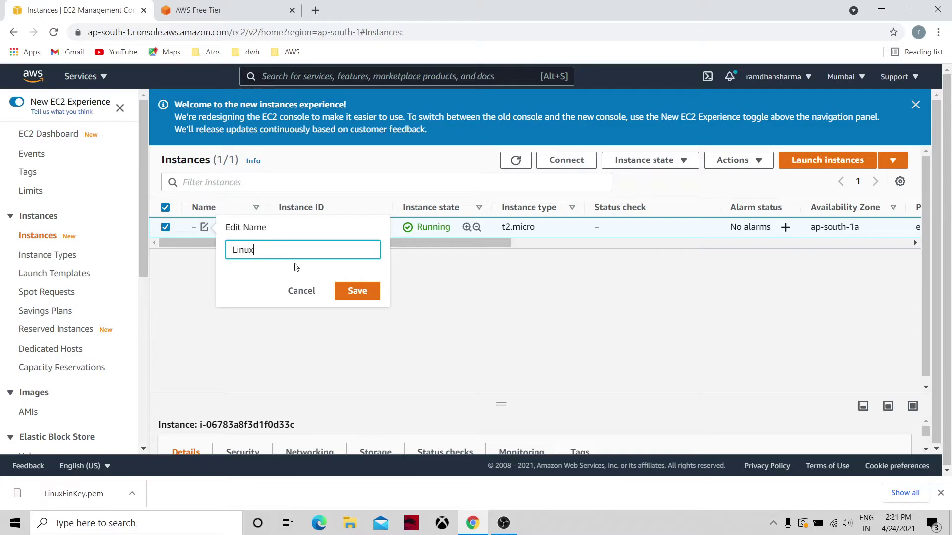
type("LinuxServer01")
left_click(348, 292)
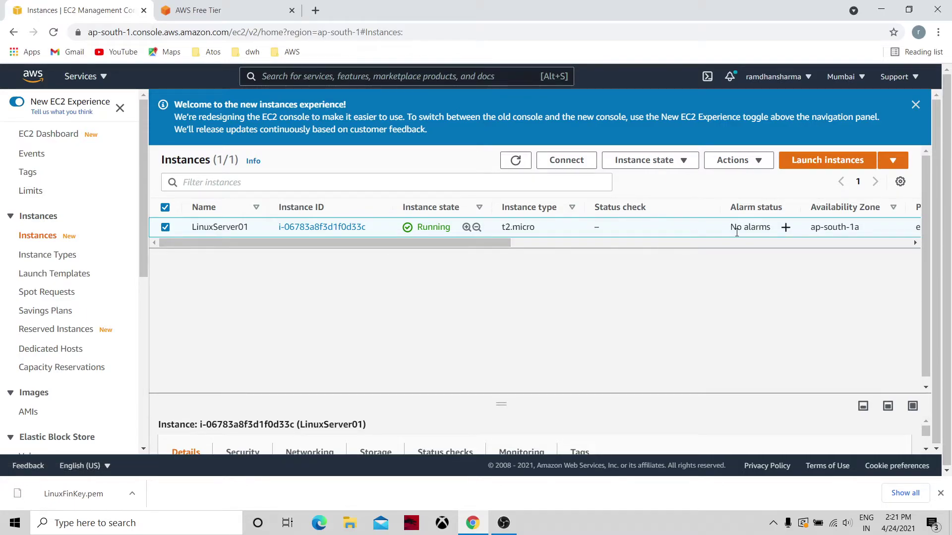
left_click(519, 161)
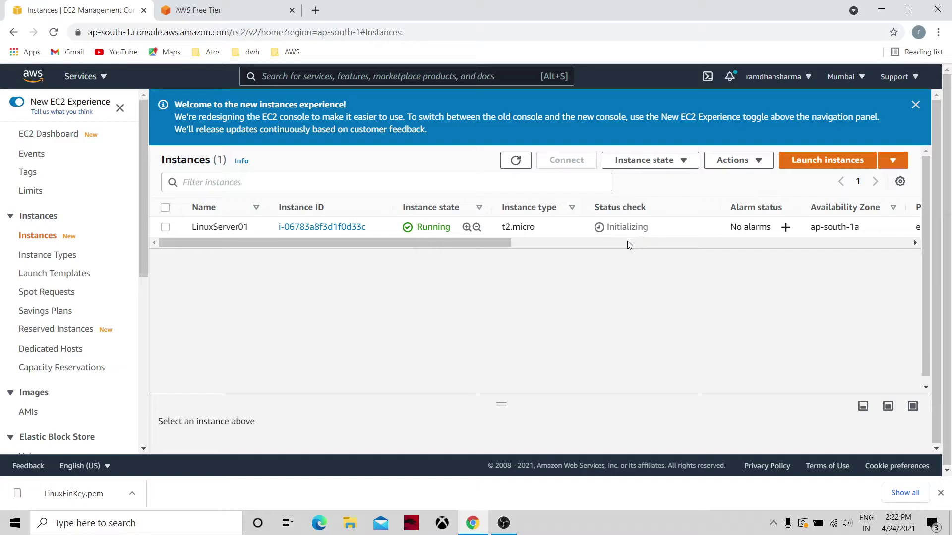
Step: Open the details page of LinuxServer01 from the Instances table
scroll(626, 247, "right", 10)
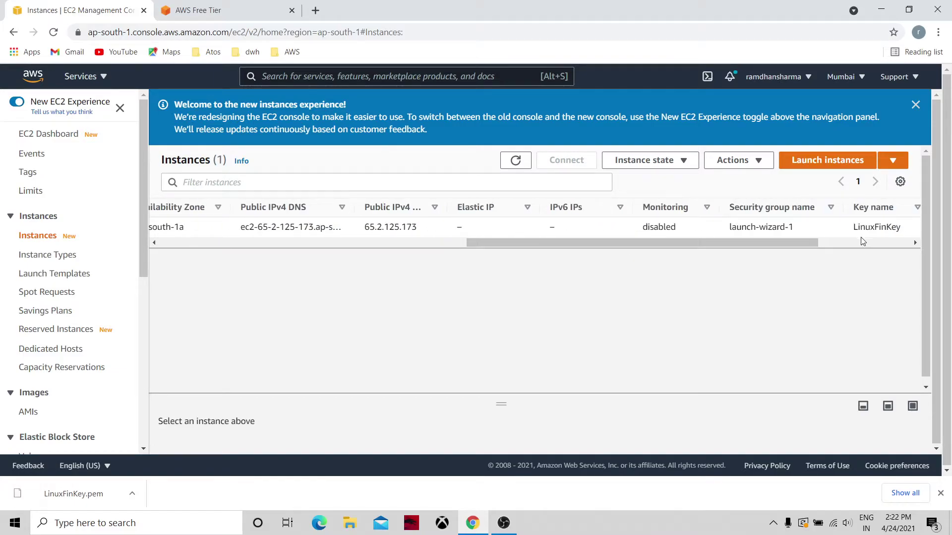
left_click(456, 243)
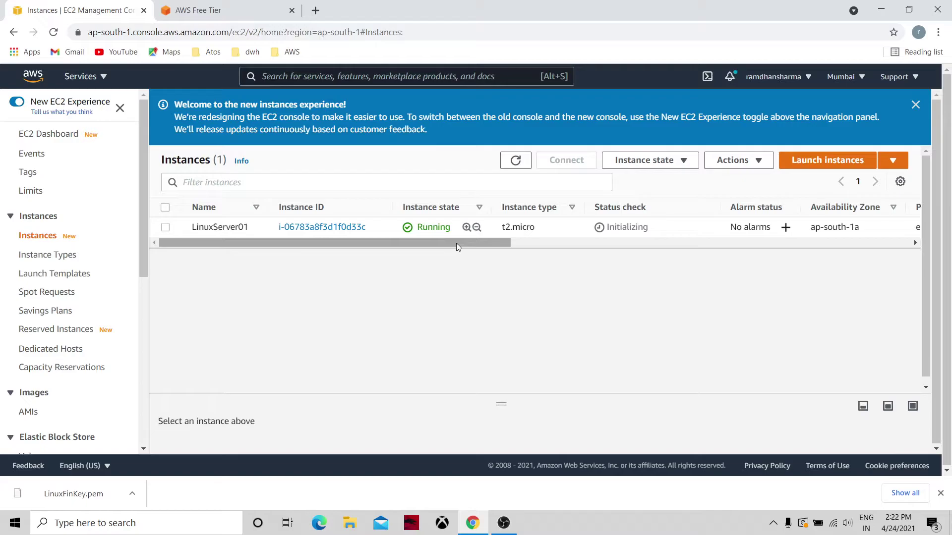
left_click(288, 227)
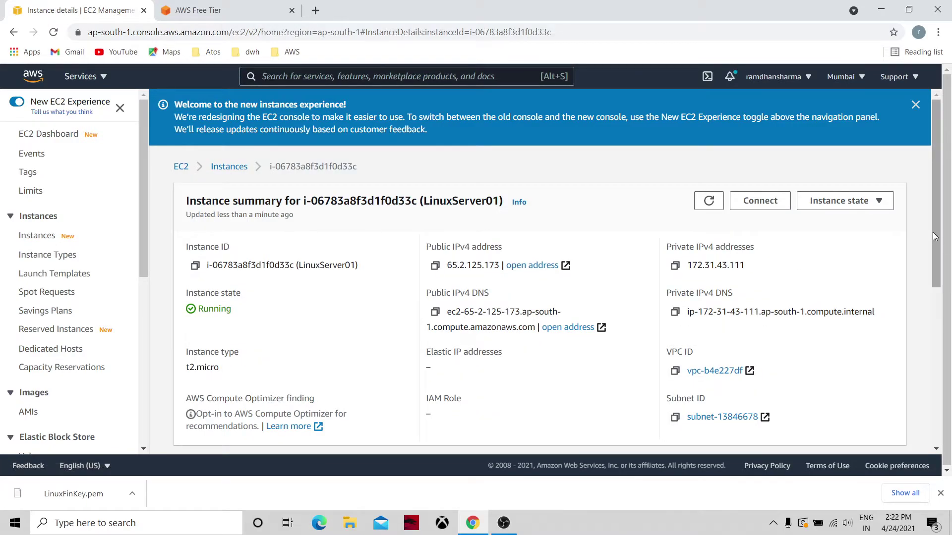
Step: Select the public IPv4 address 65.2.125.173 and the public IPv4 DNS name to review them
triple_click(473, 264)
triple_click(473, 264)
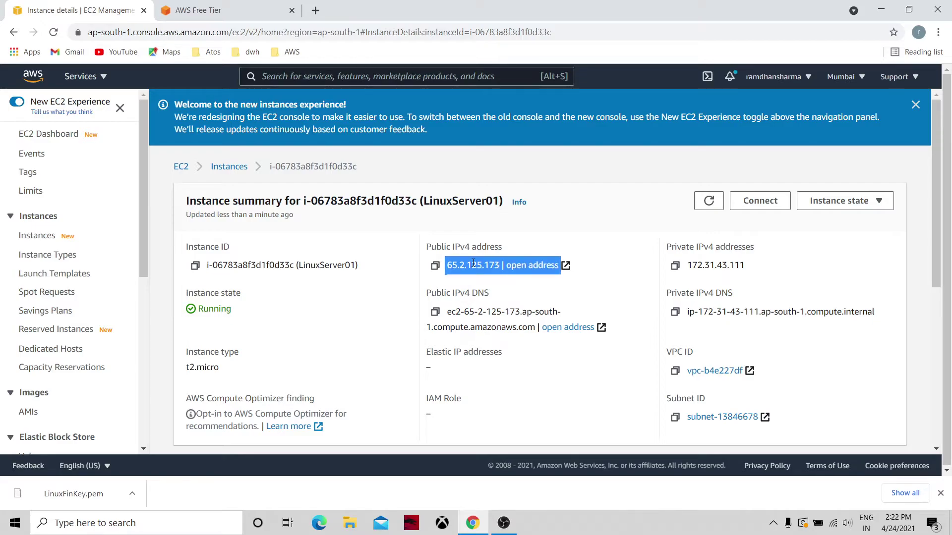
triple_click(478, 317)
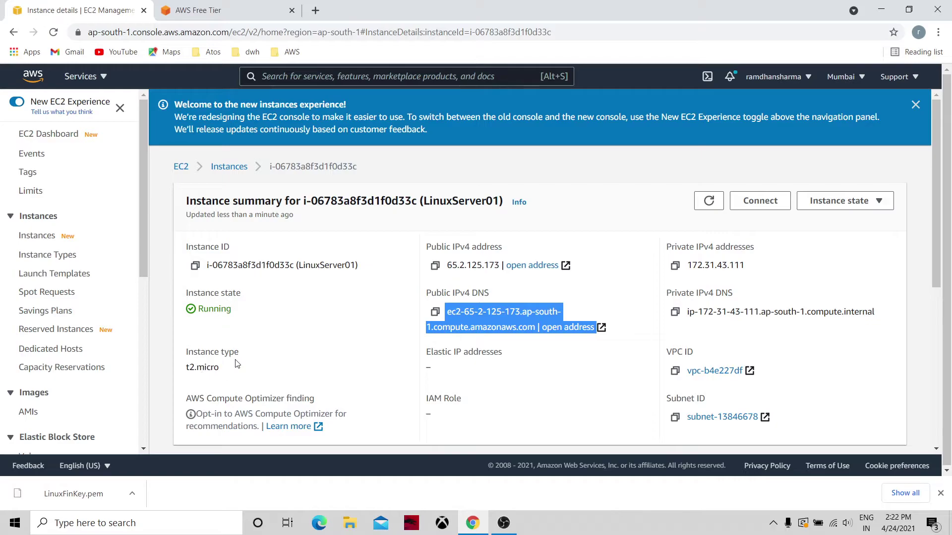
left_click(258, 366)
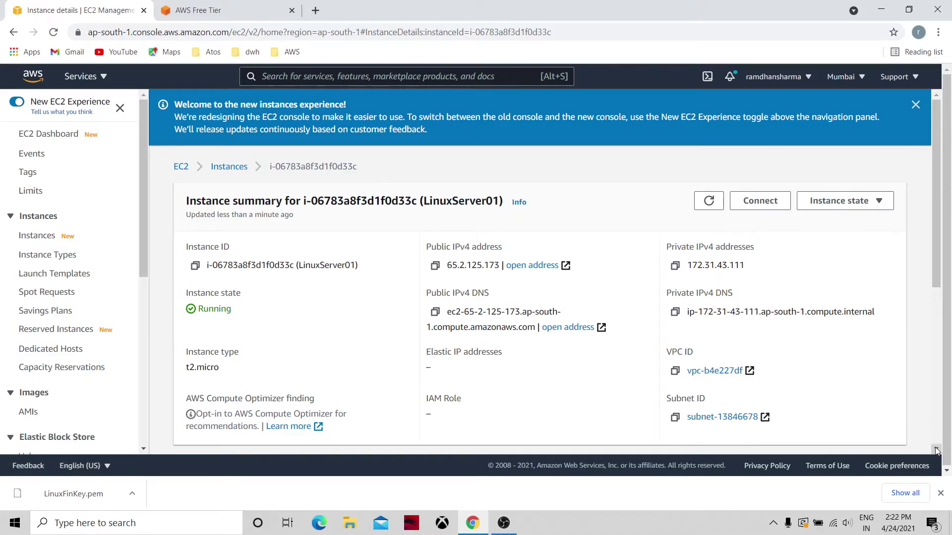
scroll(936, 452, "down", 5)
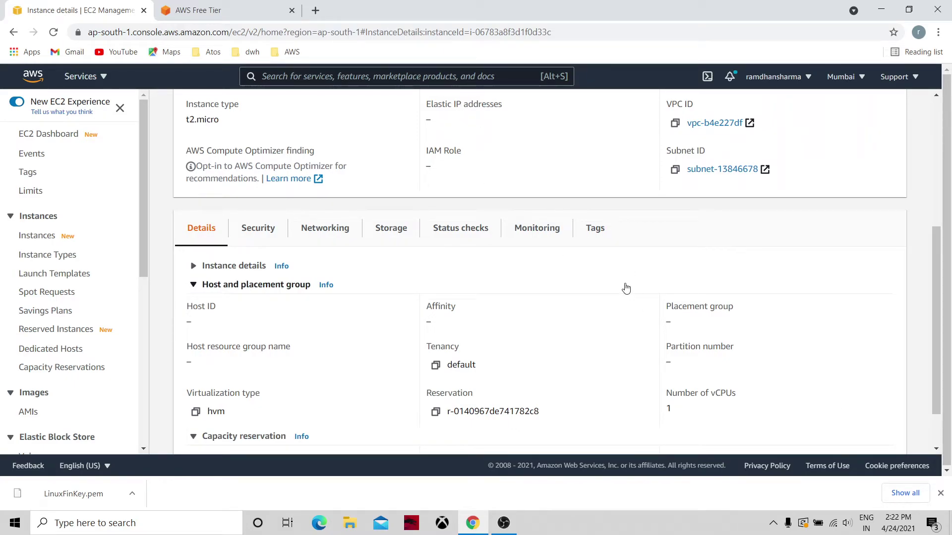
Step: Step through the Security, Storage, Status checks and Monitoring tabs, scrolling down to the charts
left_click(274, 235)
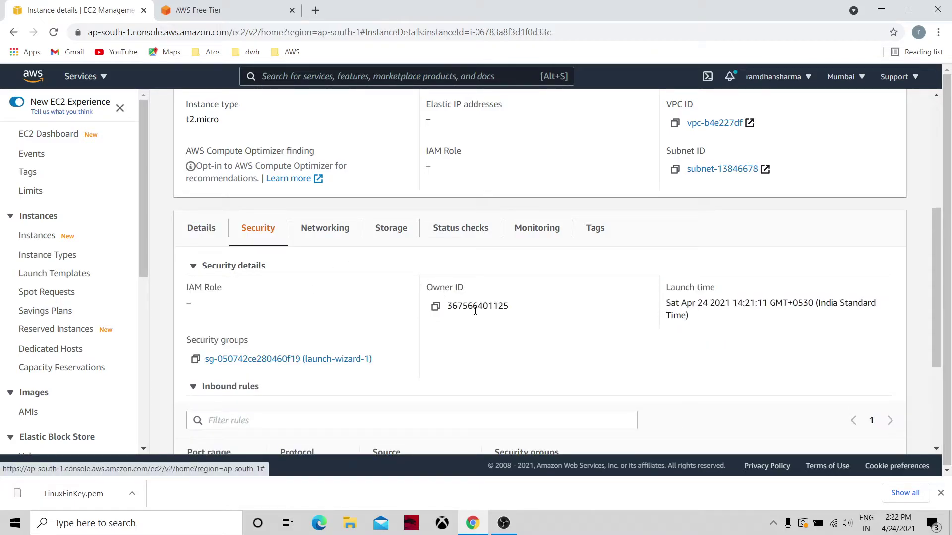
left_click(387, 227)
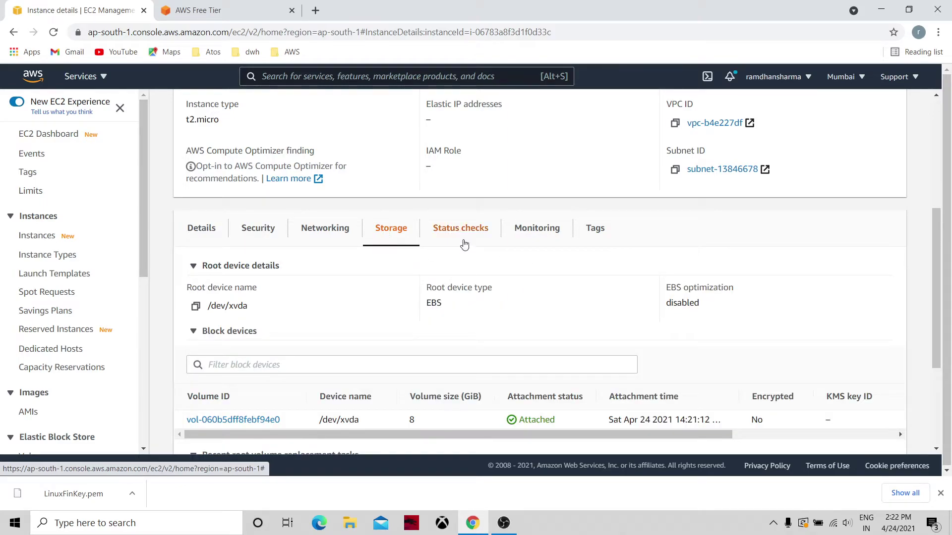
left_click(464, 233)
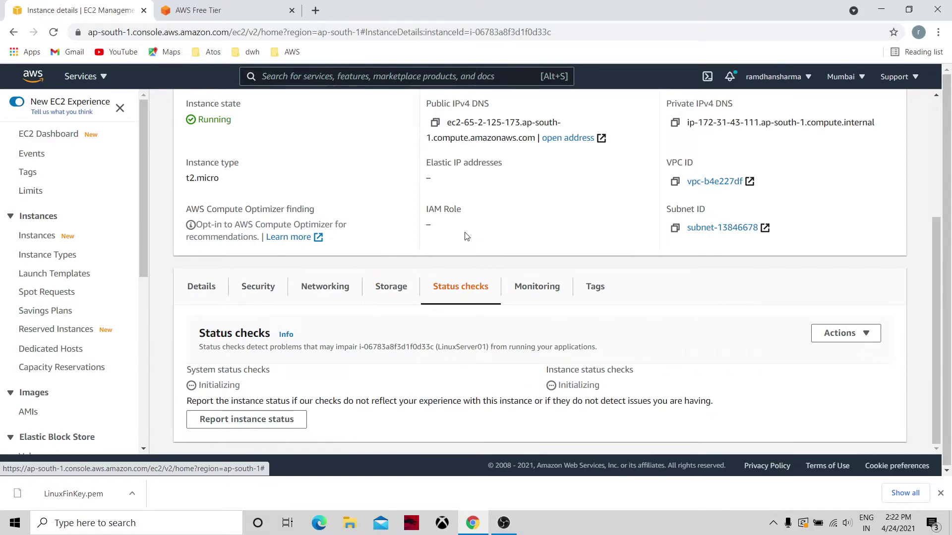
left_click(549, 291)
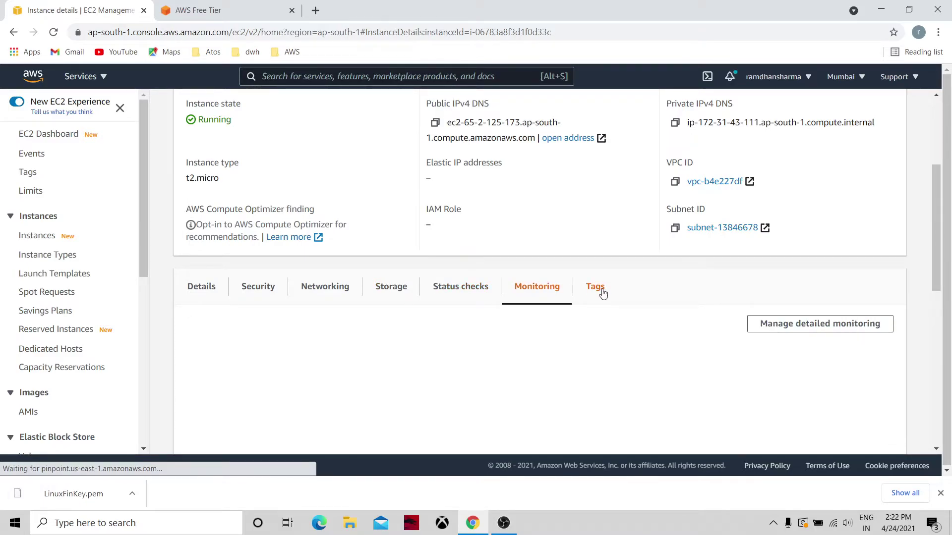
scroll(602, 294, "down", 5)
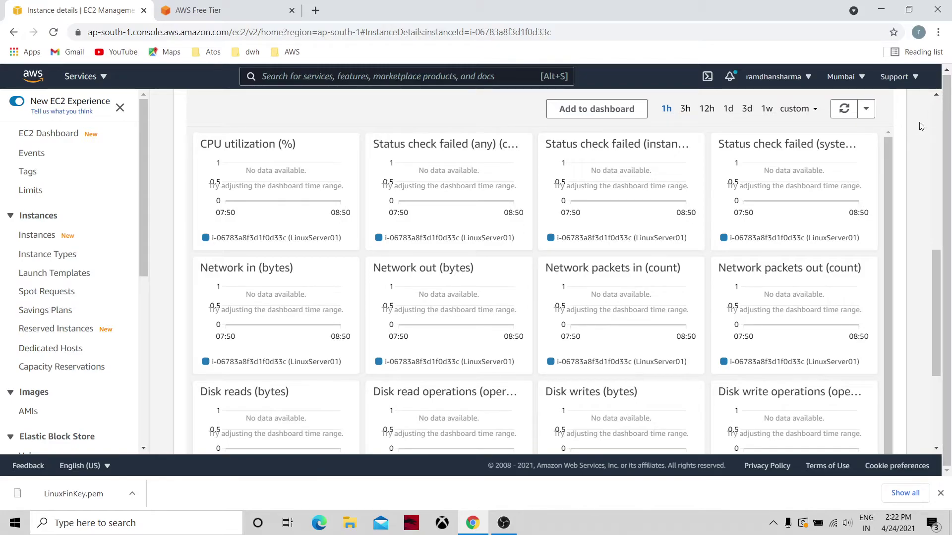
Step: Scroll through the monitoring charts and their custom time-range options, then switch to Tags
left_click(936, 142)
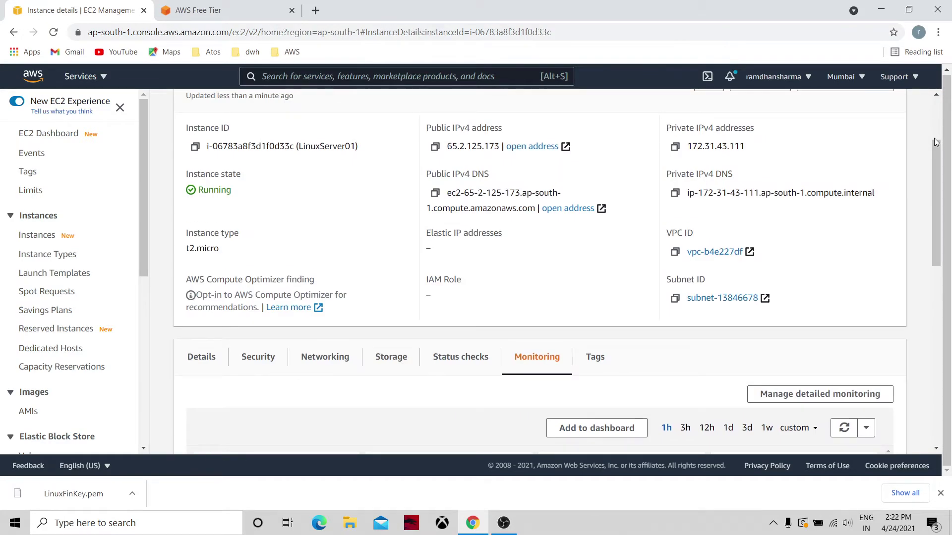
left_click_drag(937, 164, 950, 269)
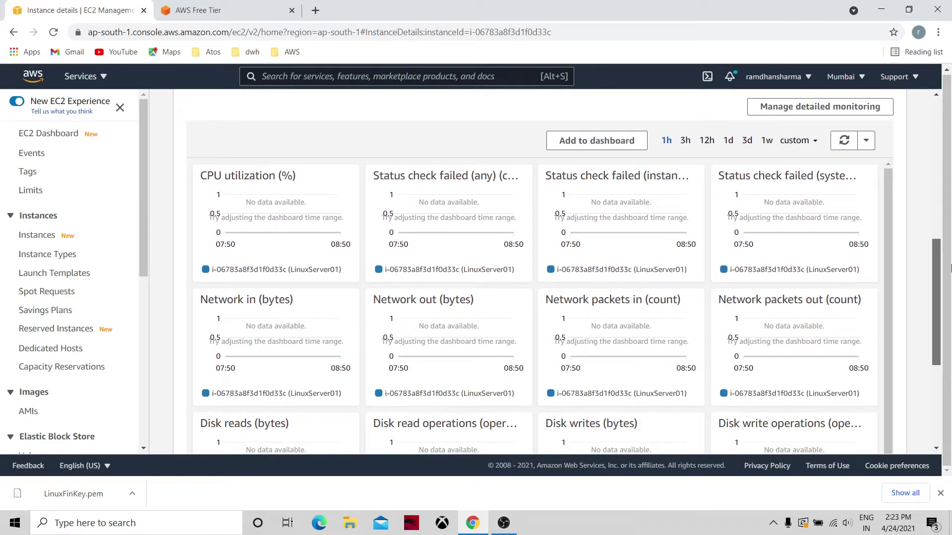
left_click_drag(950, 268, 947, 226)
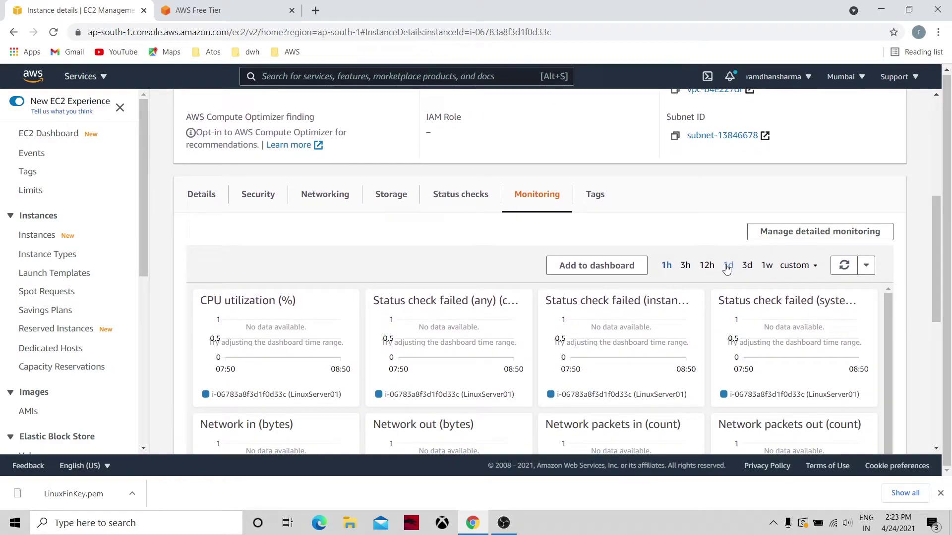
left_click(816, 270)
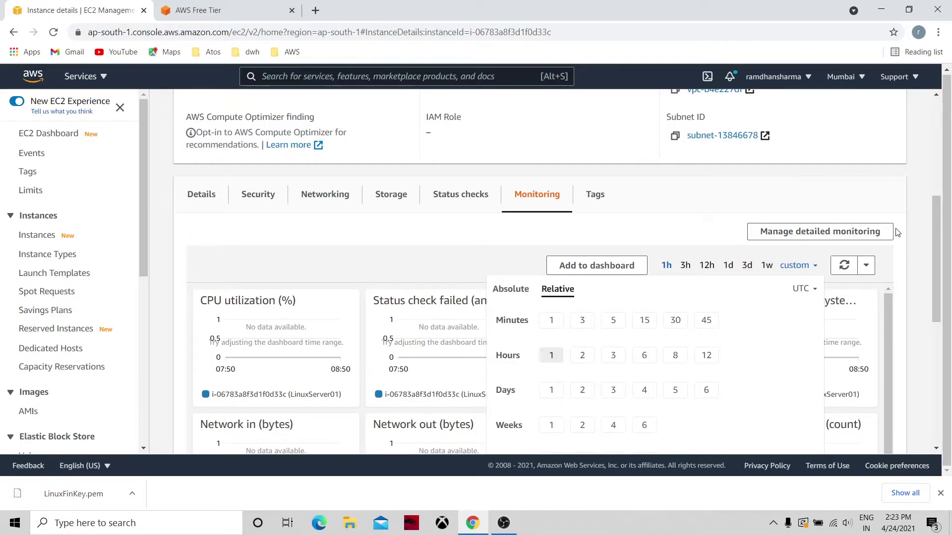
left_click_drag(944, 232, 928, 160)
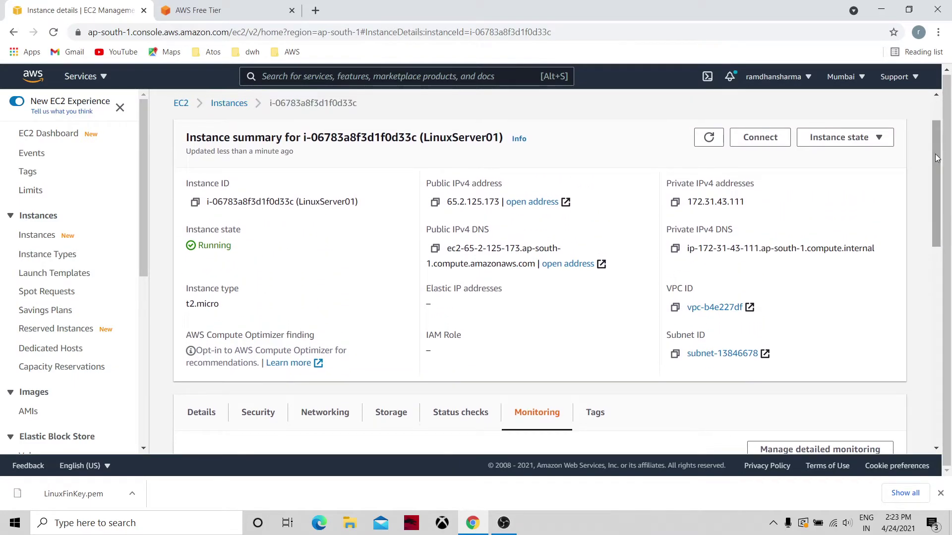
left_click(606, 410)
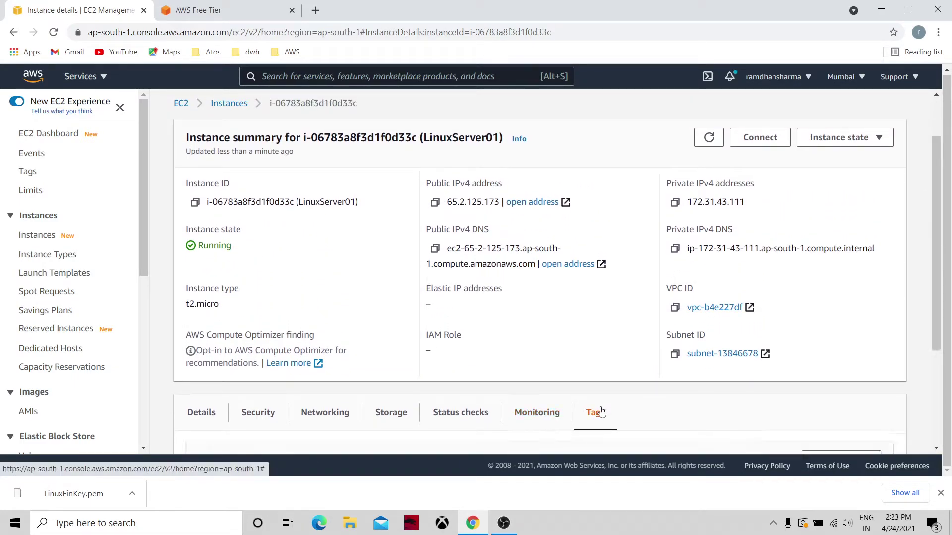
Step: Review the tags Name LinuxServer01, Type EC2 and Department Finance, then return to the top
left_click(940, 371)
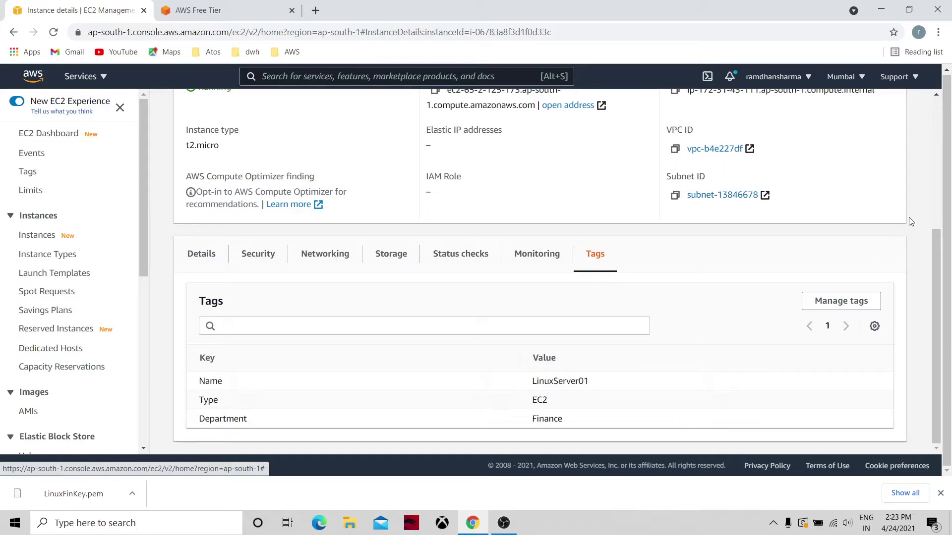
left_click(934, 137)
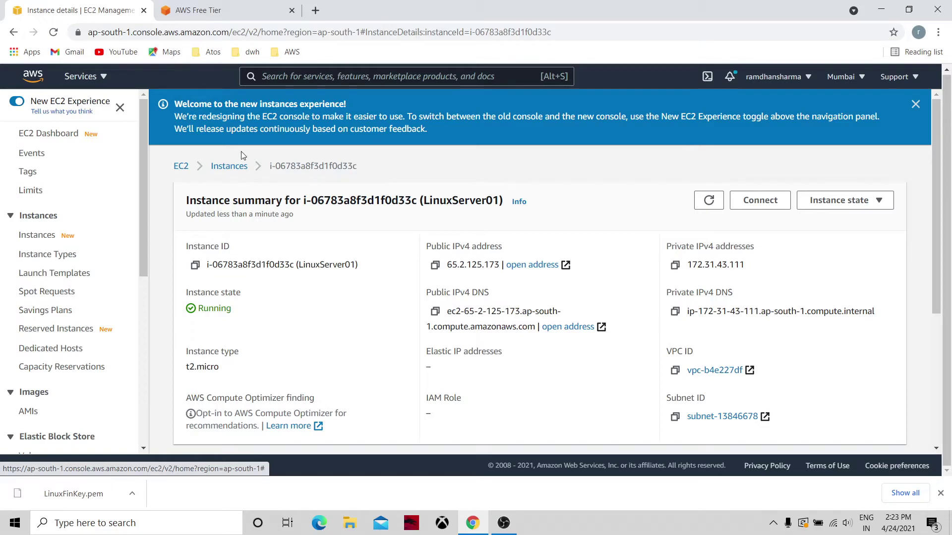
Step: Go back through the EC2 Dashboard to the Instances list and refresh it to show 2/2 checks passed
left_click(181, 166)
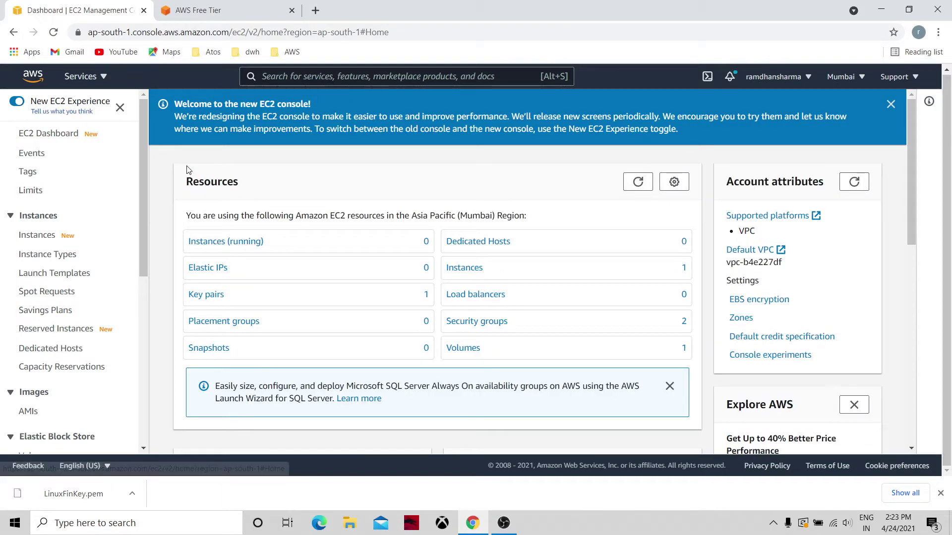
left_click(458, 268)
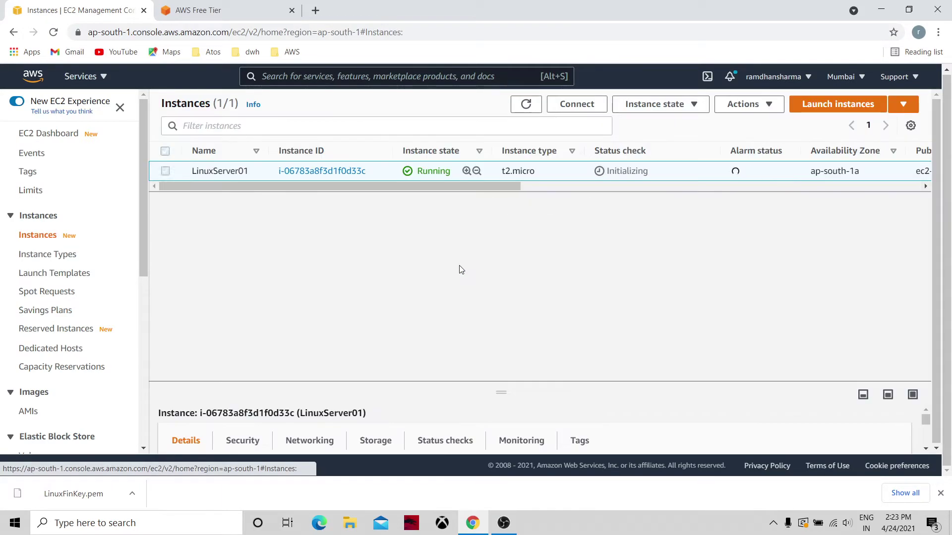
left_click(526, 103)
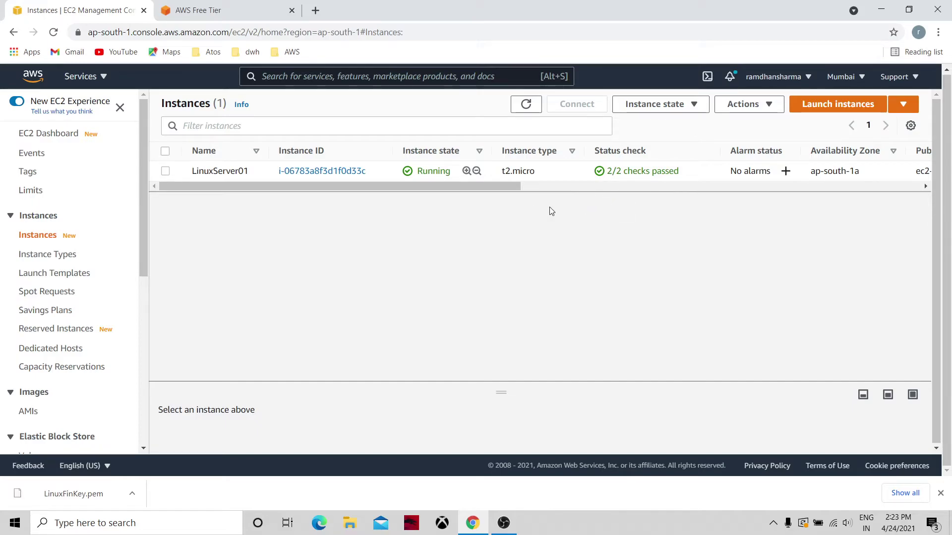
Step: Launch PuTTYgen from Windows search
left_click(111, 528)
type("p")
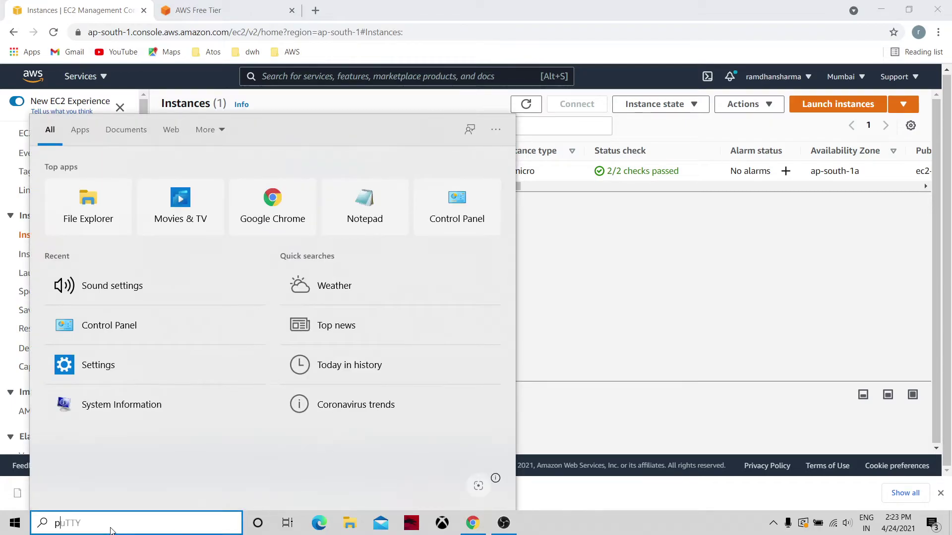
type("utty")
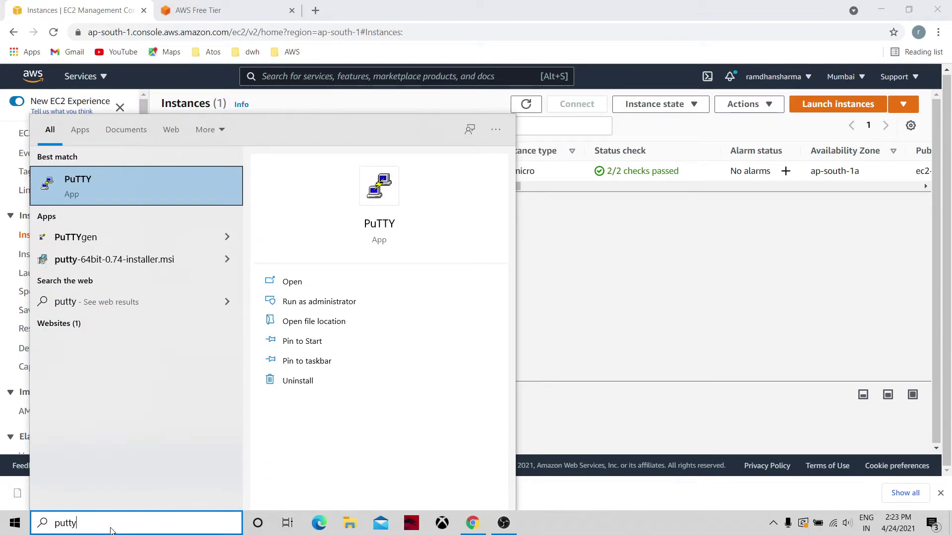
left_click(171, 240)
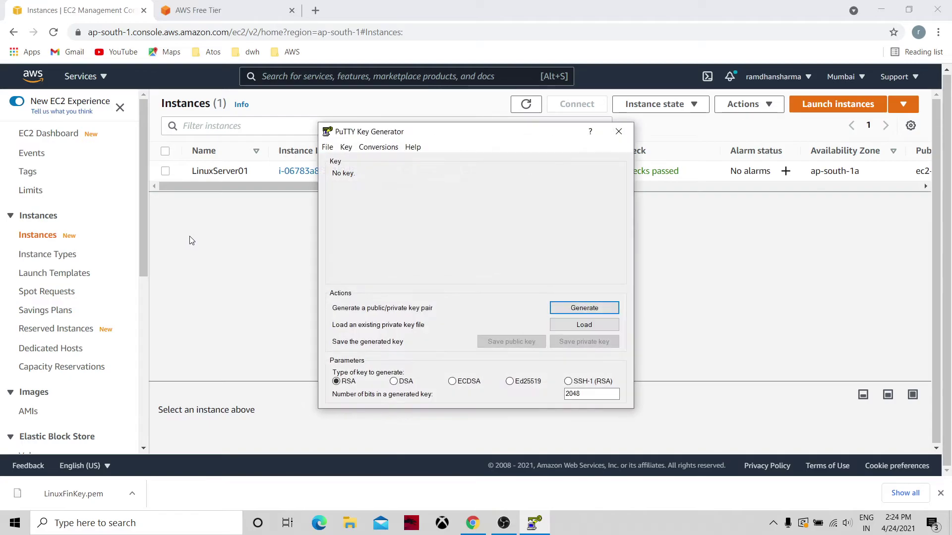
Step: Load LinuxFinKey.pem into PuTTYgen with the file filter set to All Files (*.*)
left_click(569, 324)
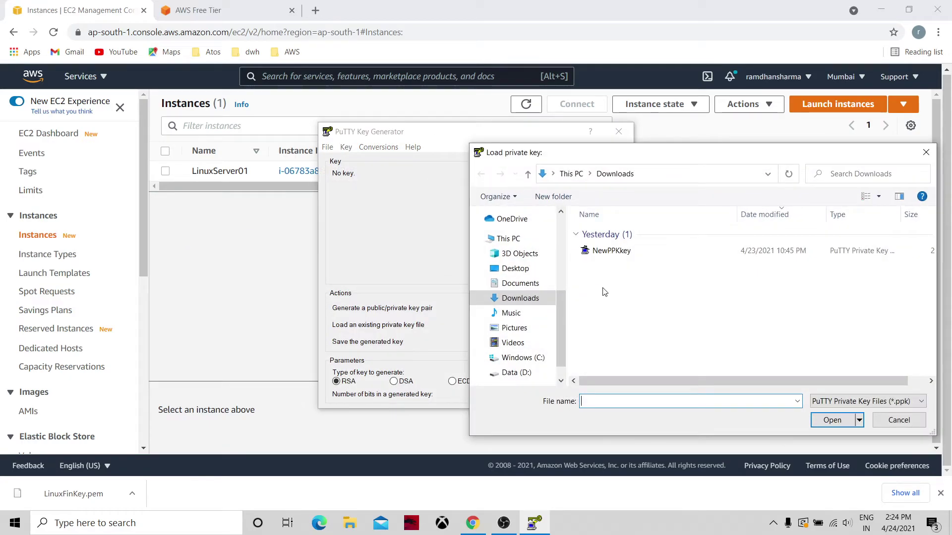
left_click(829, 402)
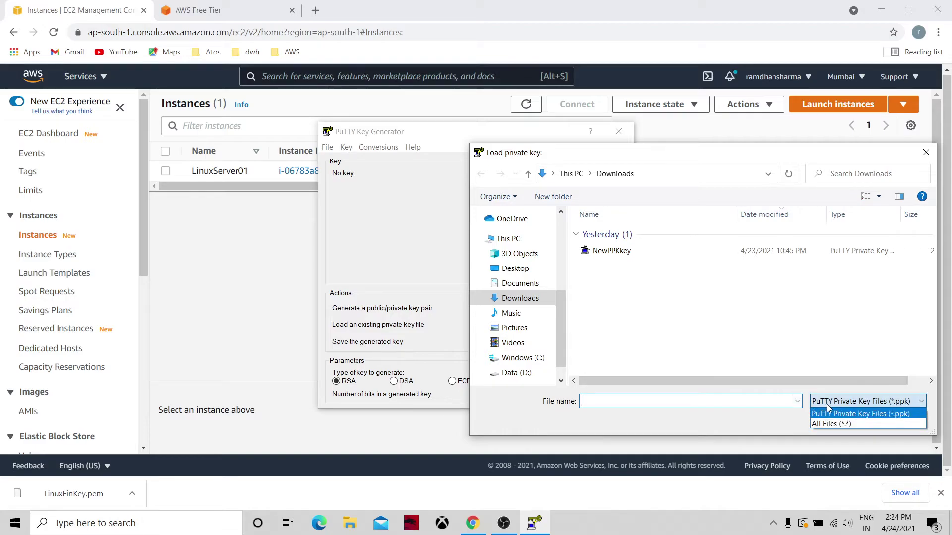
left_click(832, 424)
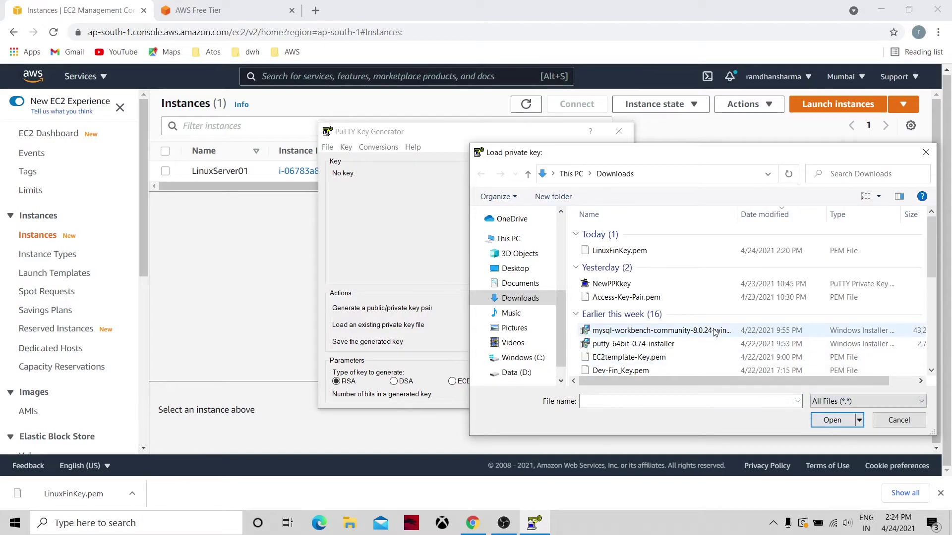
left_click(646, 257)
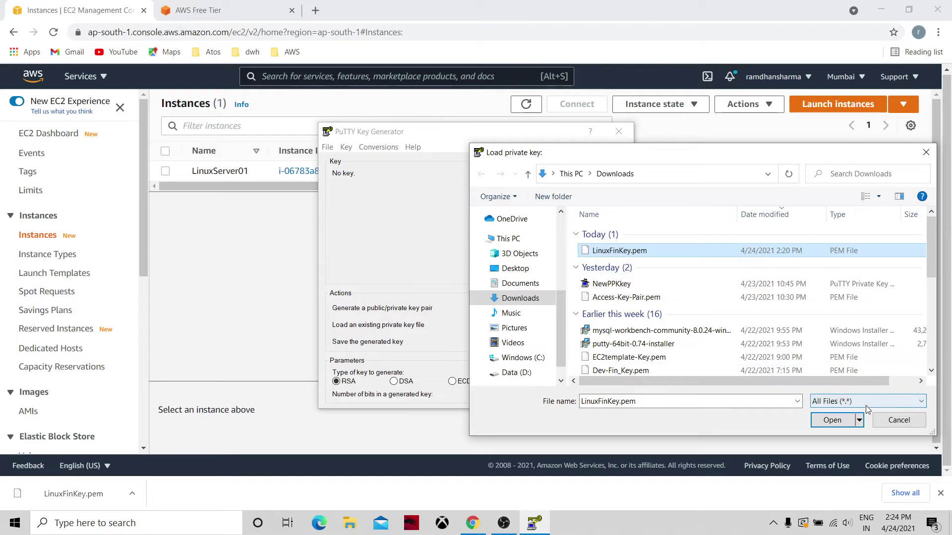
left_click(835, 419)
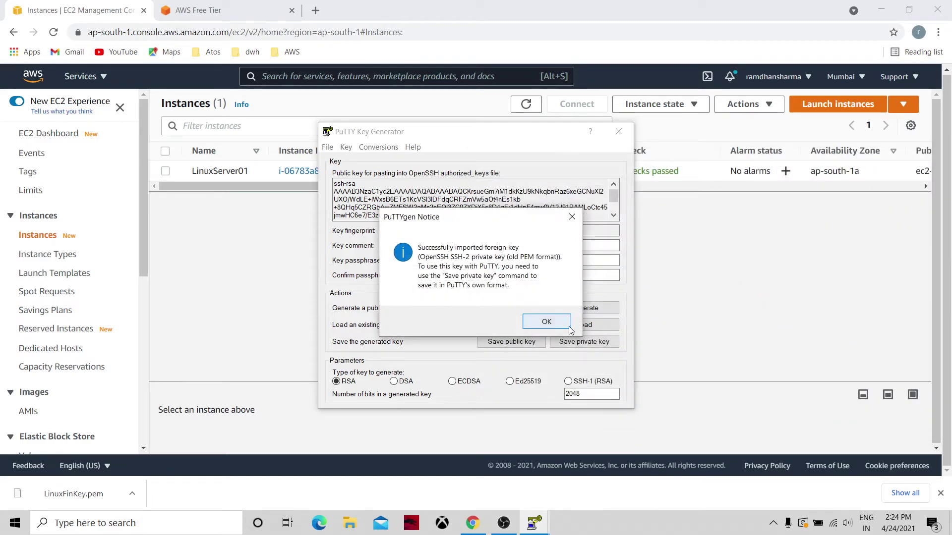
Step: Save the imported key as a .ppk without a passphrase, naming it NewLinFinkey
left_click(547, 321)
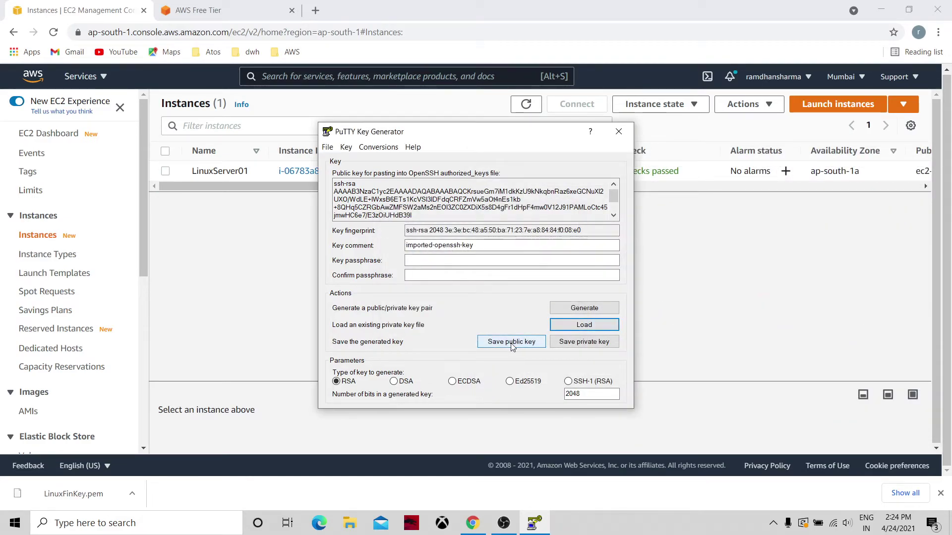
left_click(581, 345)
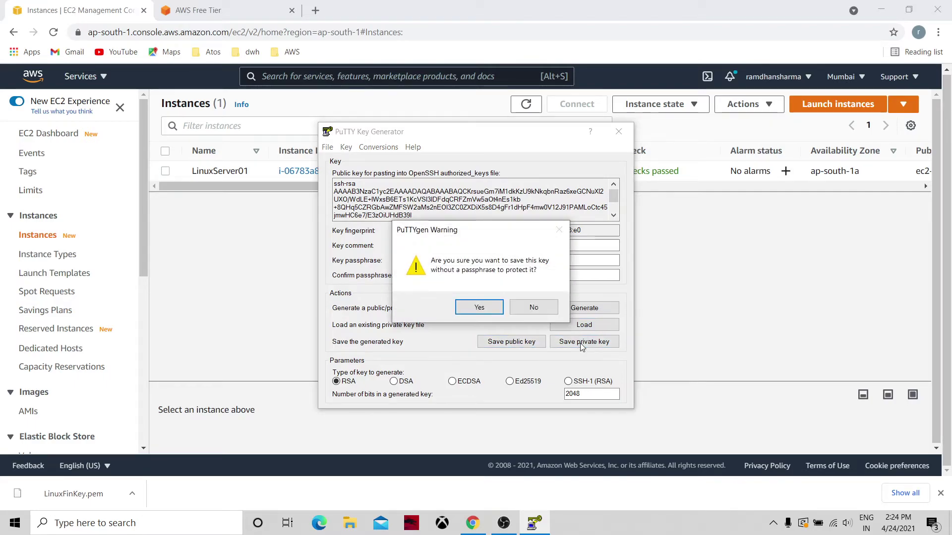
left_click(480, 308)
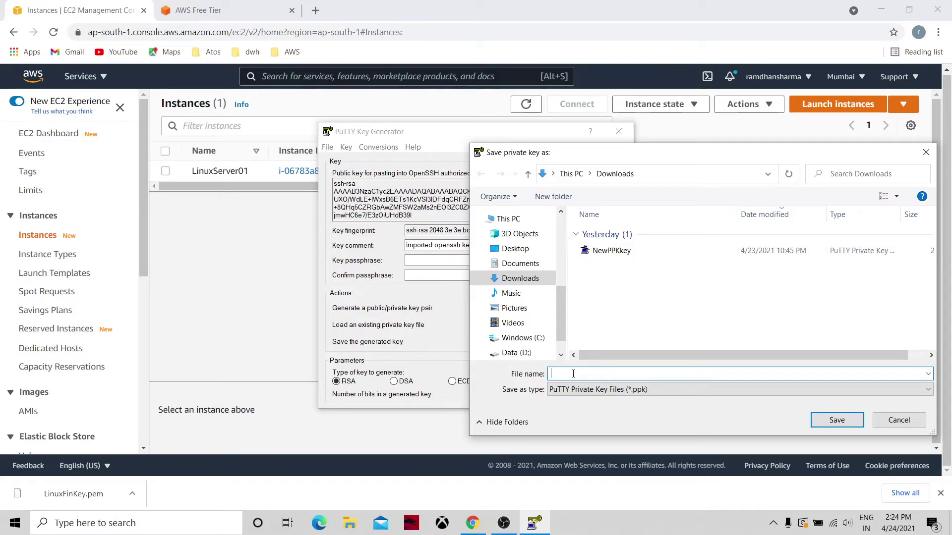
type("New")
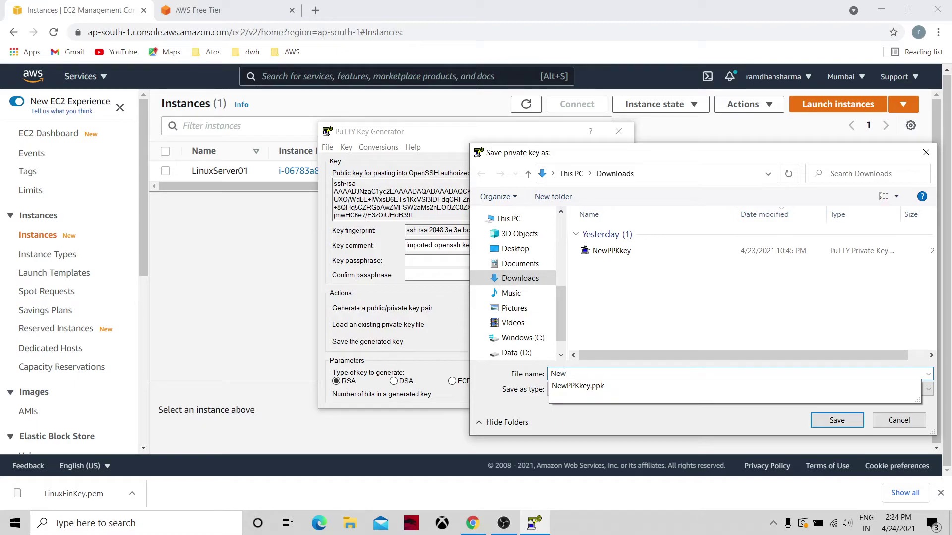
type("LinFin")
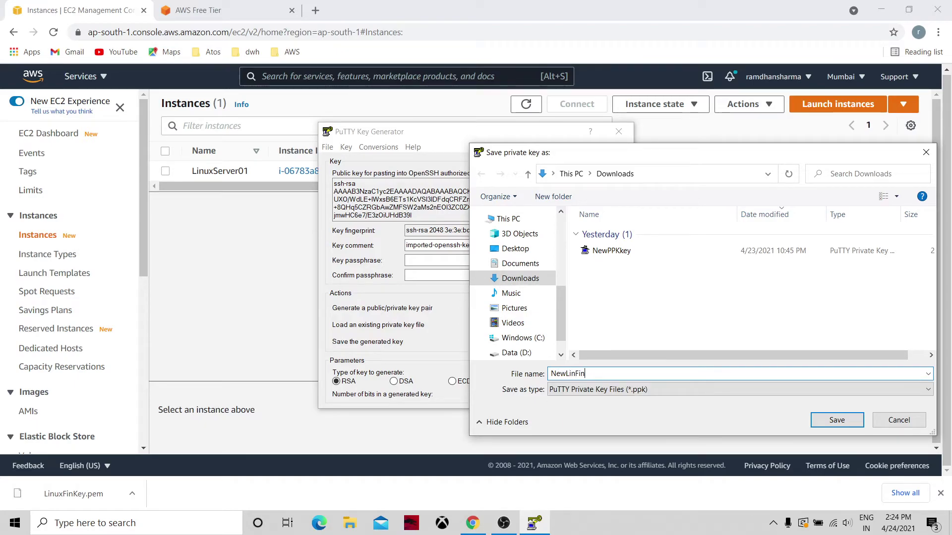
type("key")
Step: Save the NewLinFinkey key file, close PuTTYgen, and launch PuTTY from Windows search
left_click(831, 420)
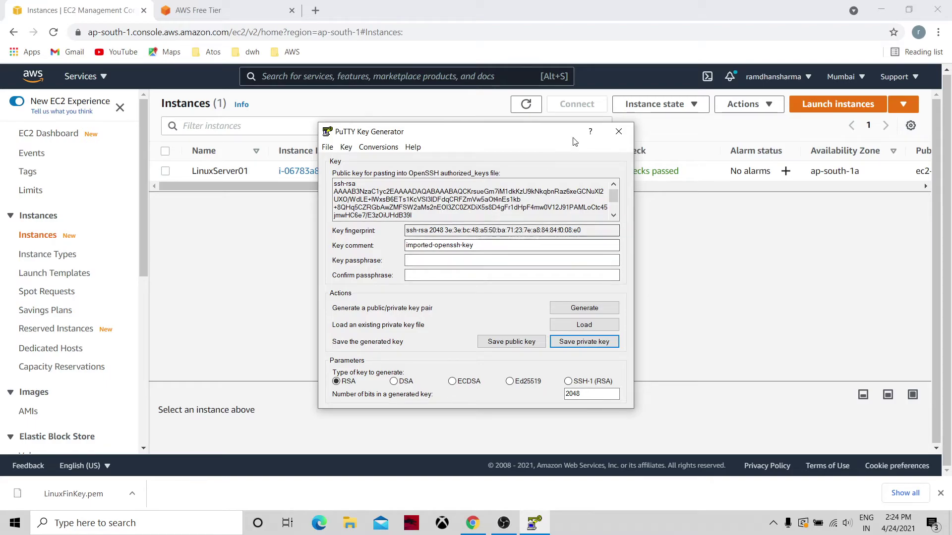
left_click(619, 130)
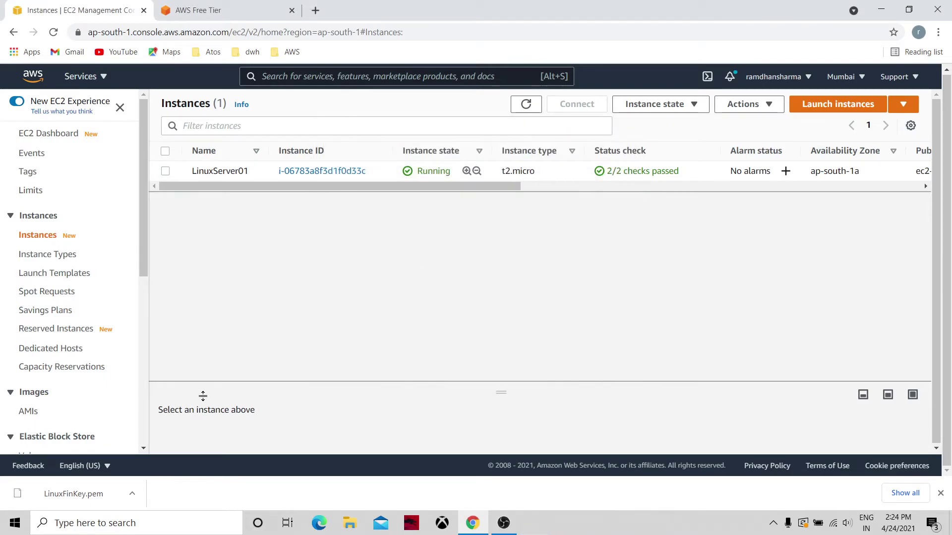
left_click(148, 524)
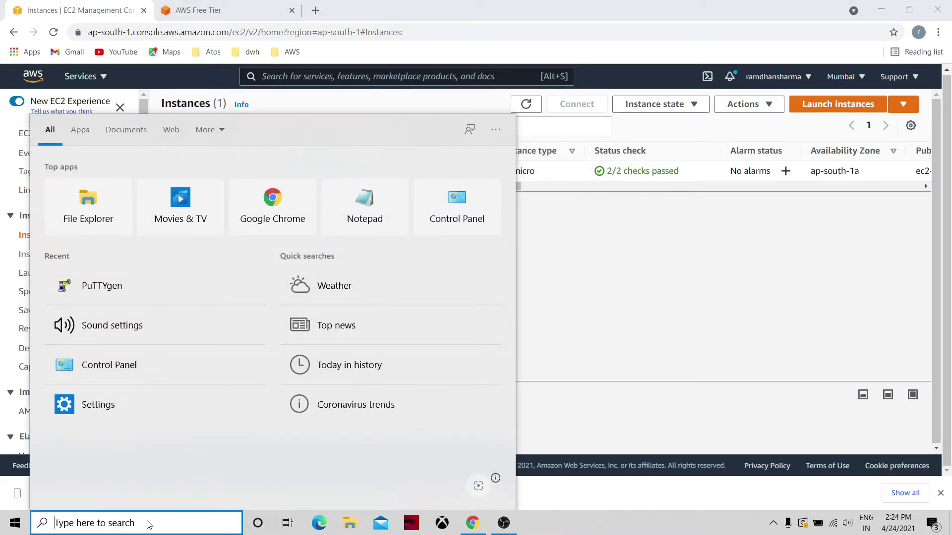
type("putty")
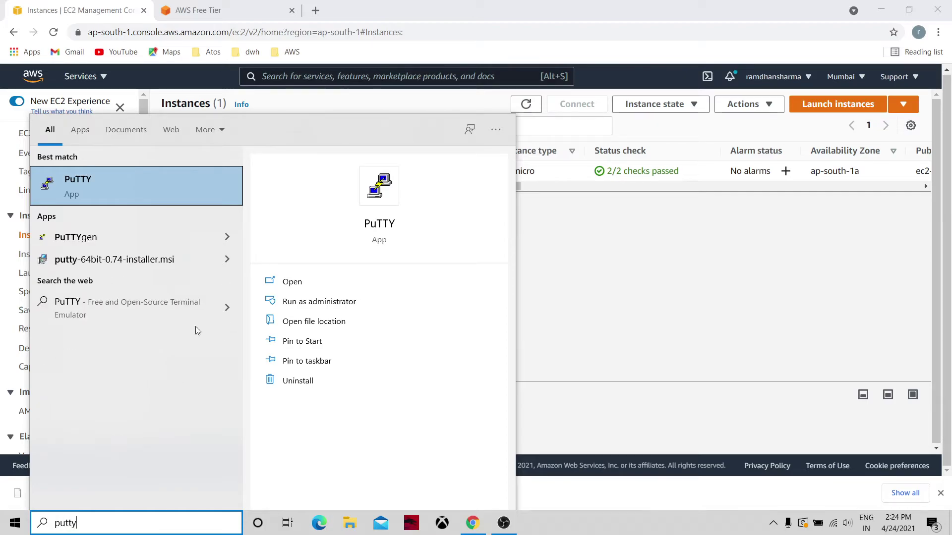
left_click(290, 283)
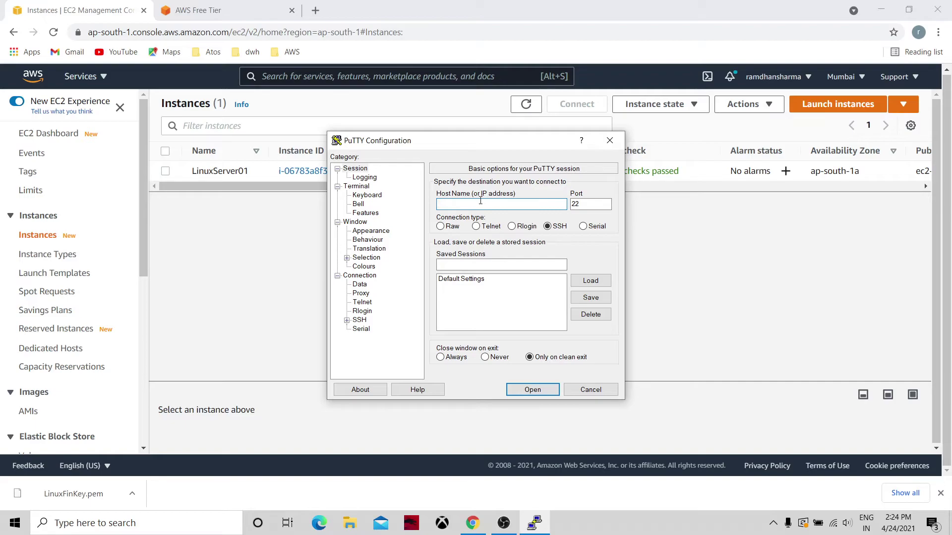
Step: Copy LinuxServer01's public IPv4 65.2.125.173 into PuTTY's Host Name field
left_click(683, 251)
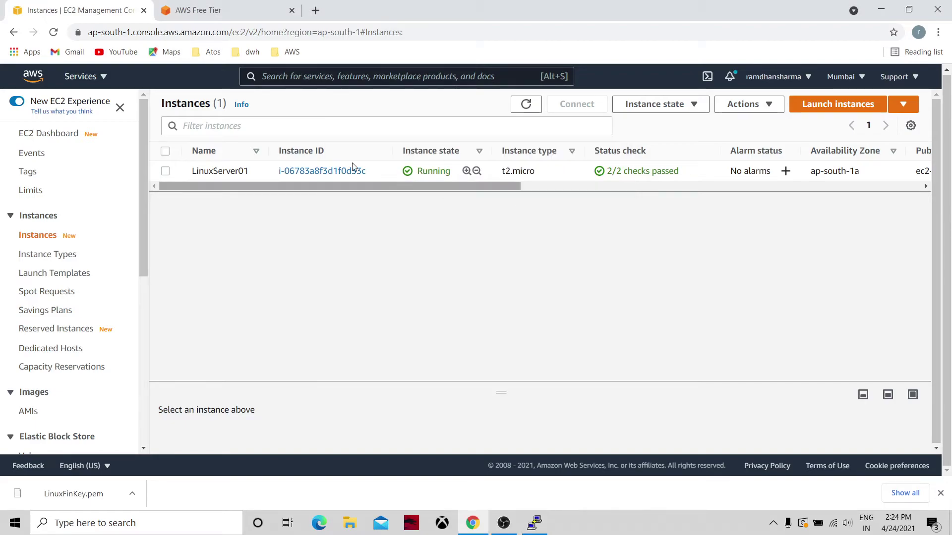
left_click(316, 172)
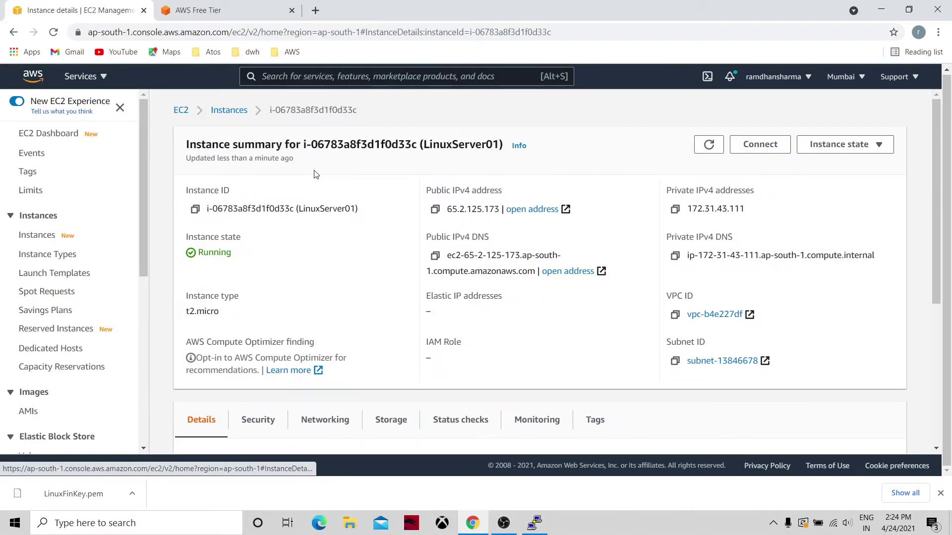
double_click(459, 213)
key("ctrl+c")
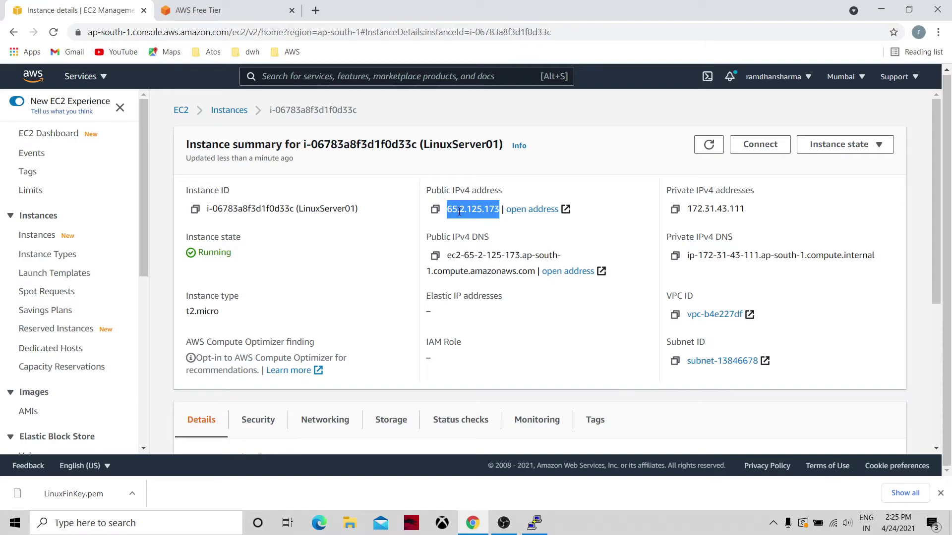
key("alt+Tab")
key("ctrl+v")
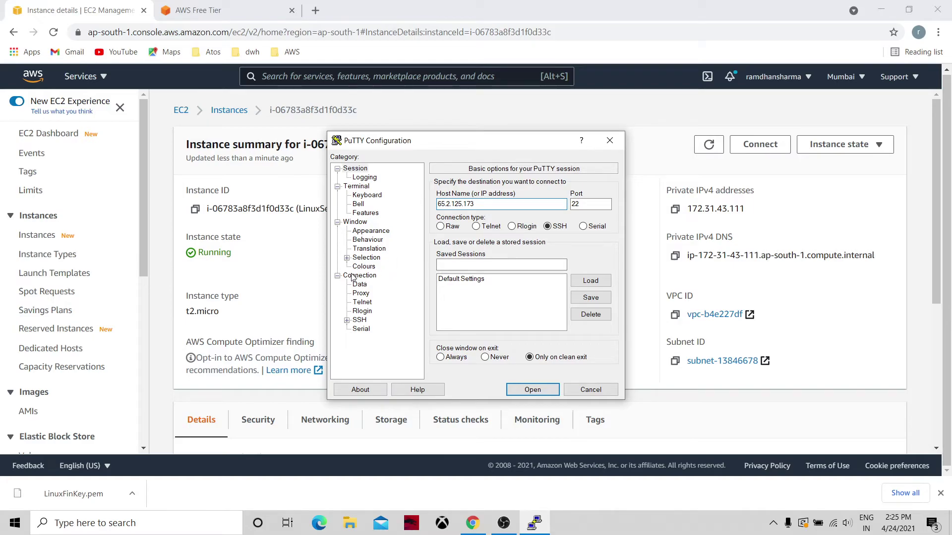
Step: Set PuTTY's SSH Auth private key file to Downloads\NewLinFinkey.ppk, then return to the browser
left_click(360, 321)
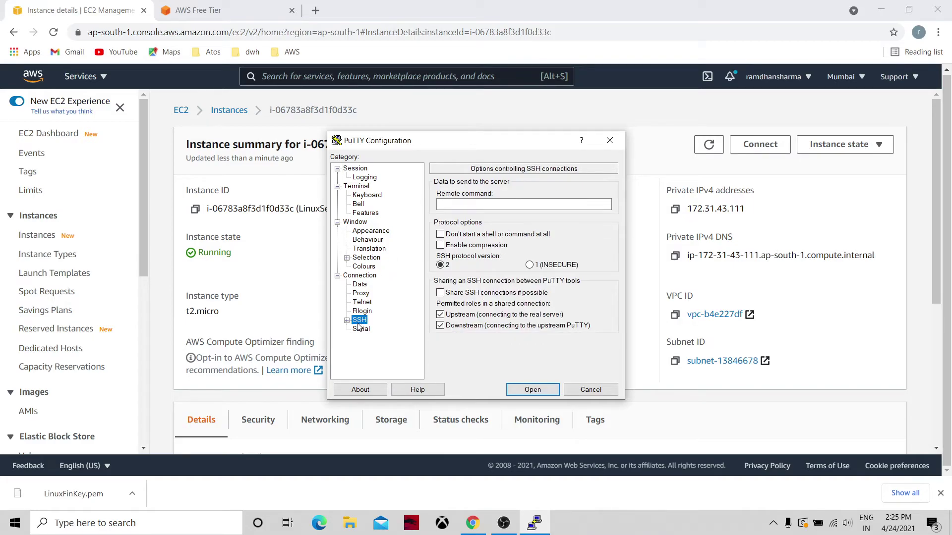
left_click(347, 321)
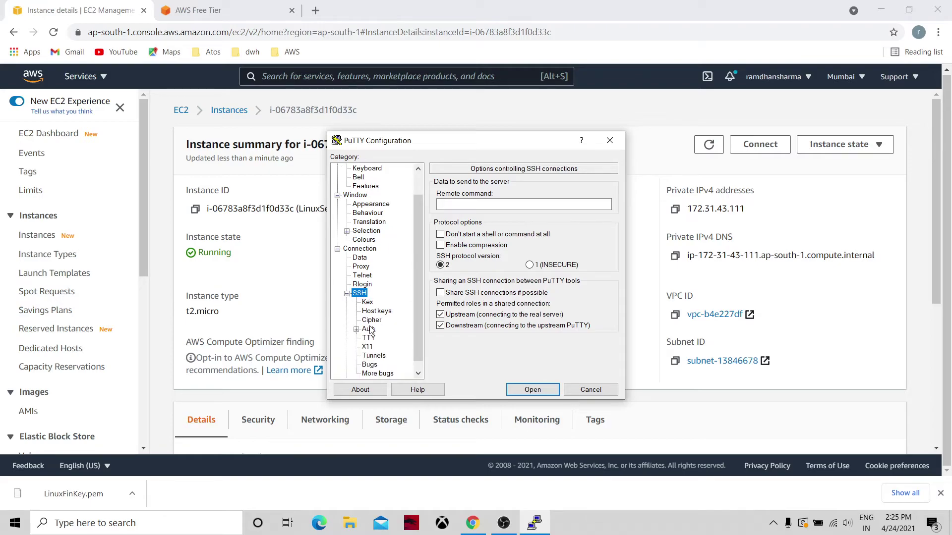
left_click(369, 330)
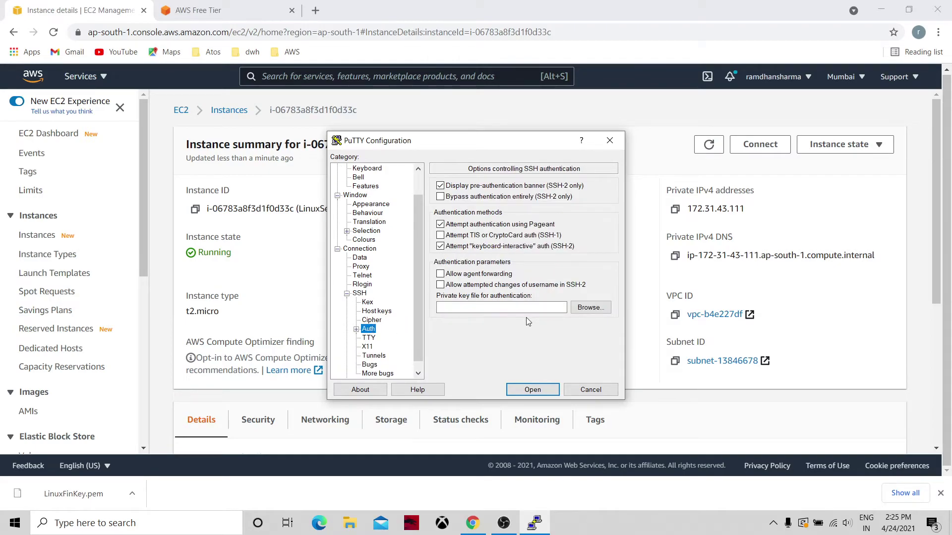
left_click(599, 309)
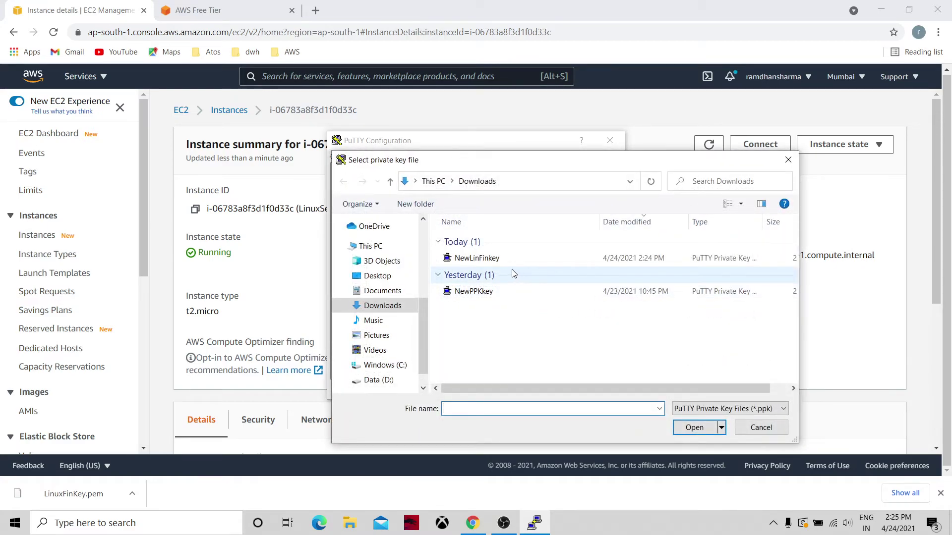
left_click(511, 258)
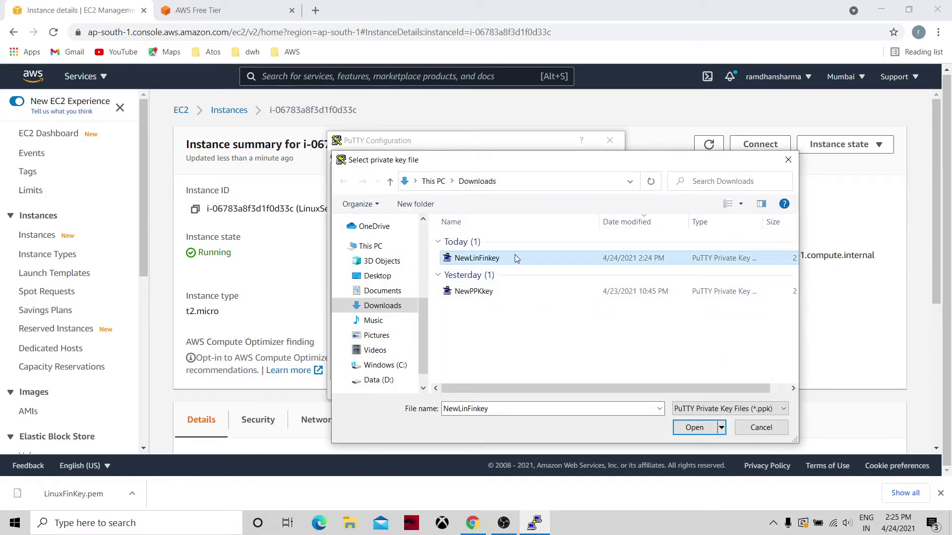
left_click(694, 428)
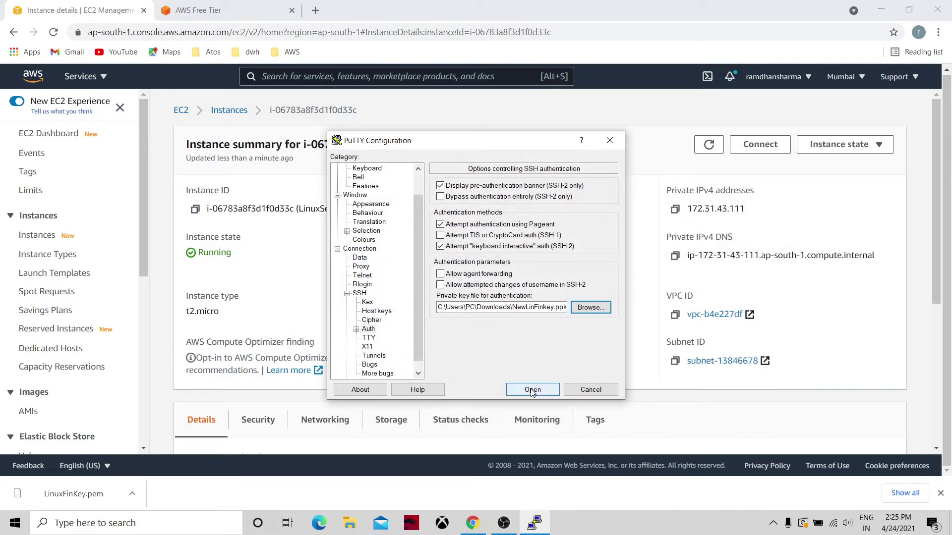
left_click(681, 399)
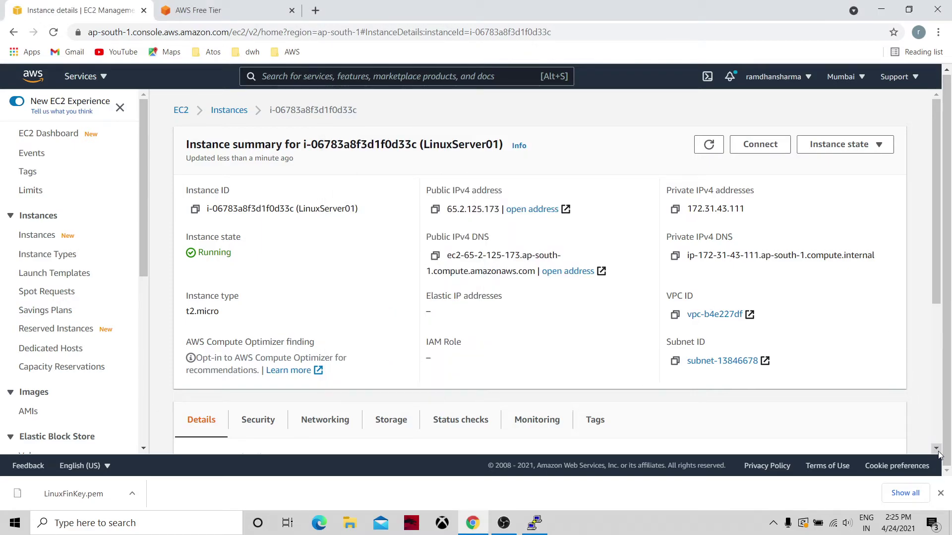
Step: Check the instance's Connect page for the login user name, keeping ec2-user
scroll(938, 453, "down", 5)
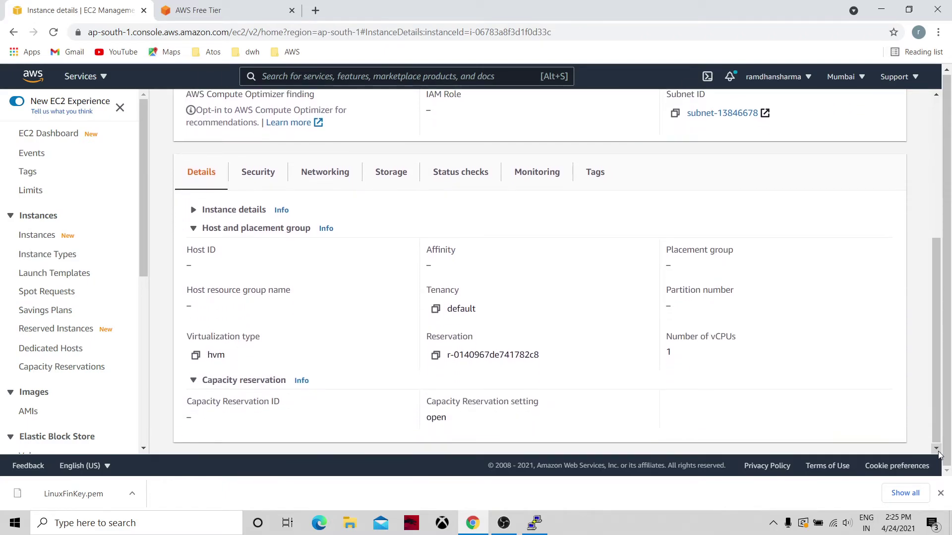
left_click(940, 175)
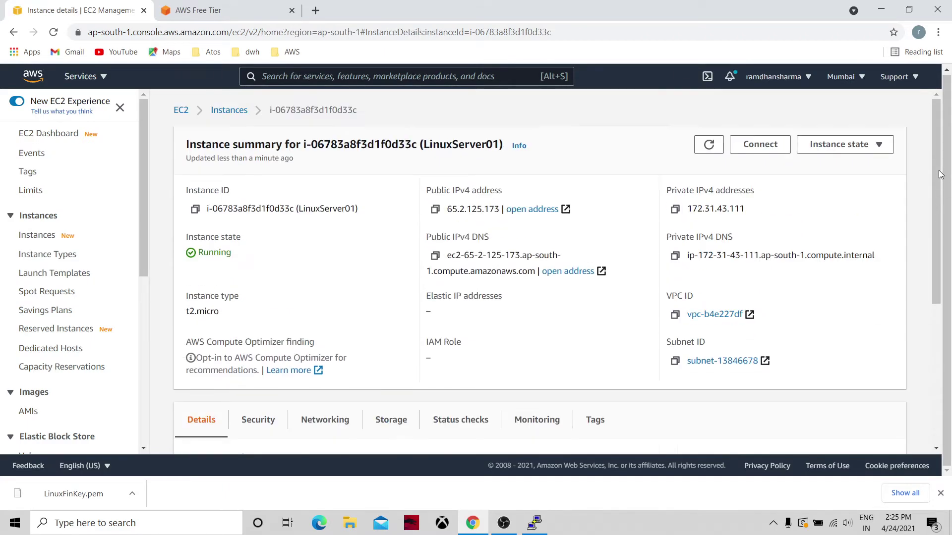
left_click(751, 145)
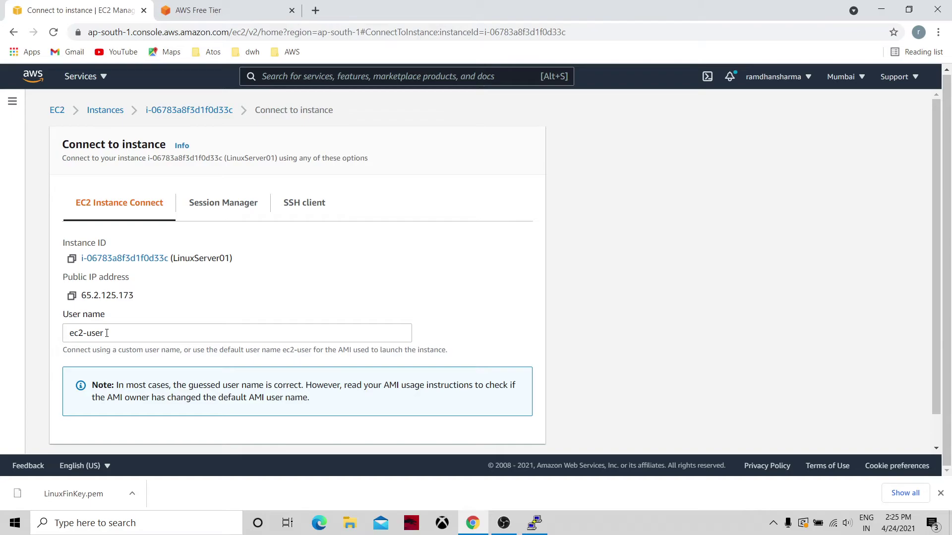
left_click(107, 333)
key("ctrl+a")
key("BackSpace")
left_click(217, 301)
Step: Show the running instances list, then bring the PuTTY configuration back to front
left_click(57, 110)
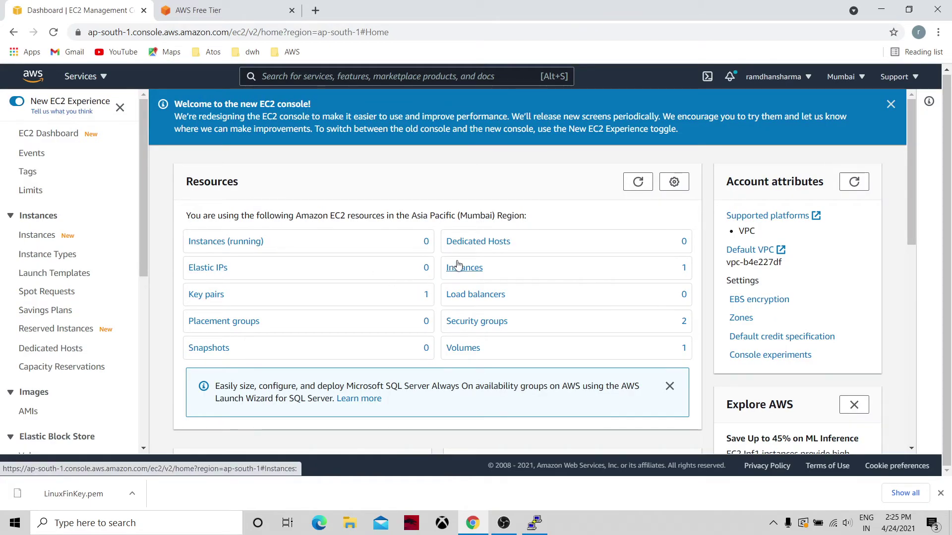
left_click(241, 245)
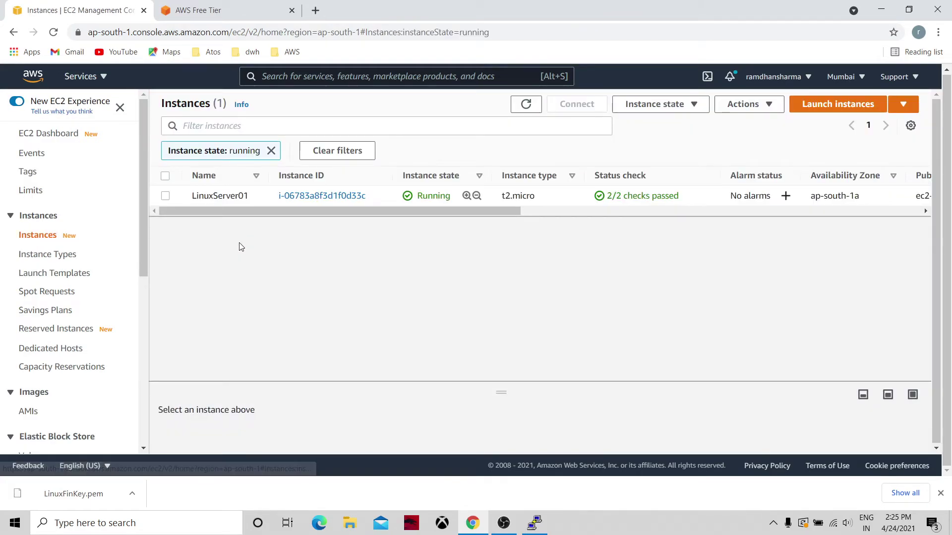
left_click(535, 523)
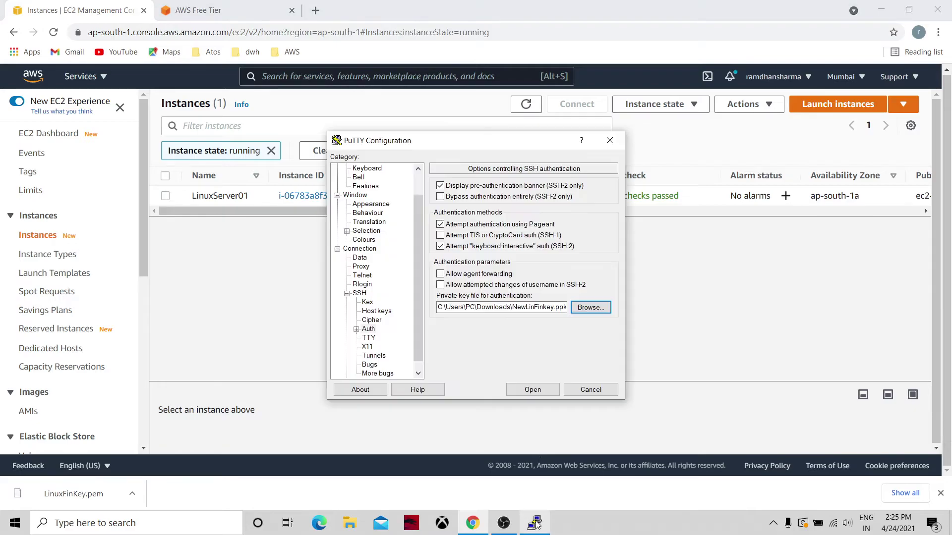
Step: Connect to 65.2.125.173, trust the host key, log in as ec2-user, and maximize the terminal
left_click(523, 390)
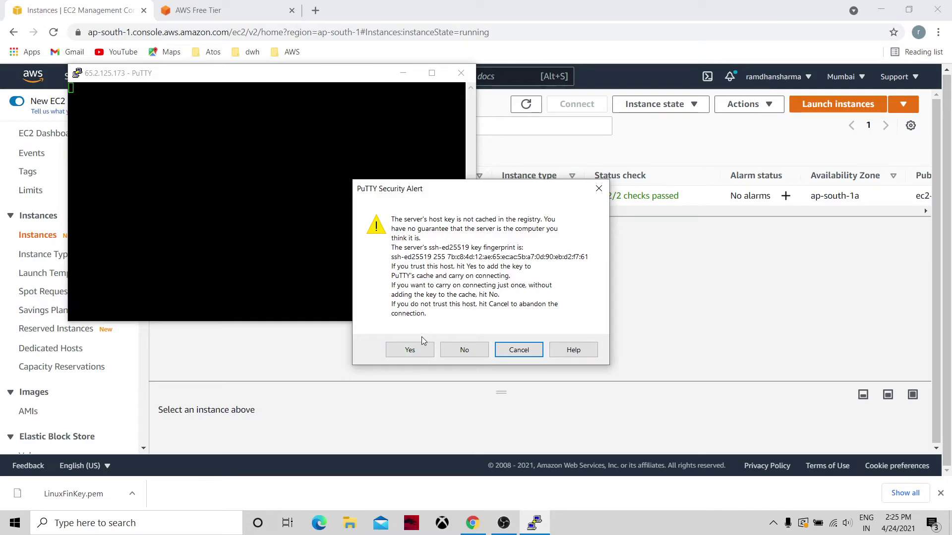
left_click(407, 352)
type("ec2-user")
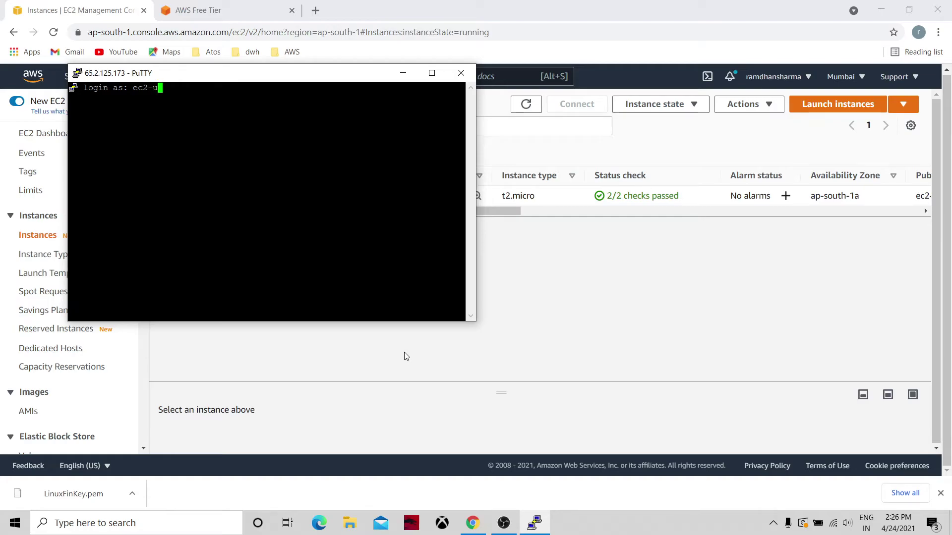
key("Return")
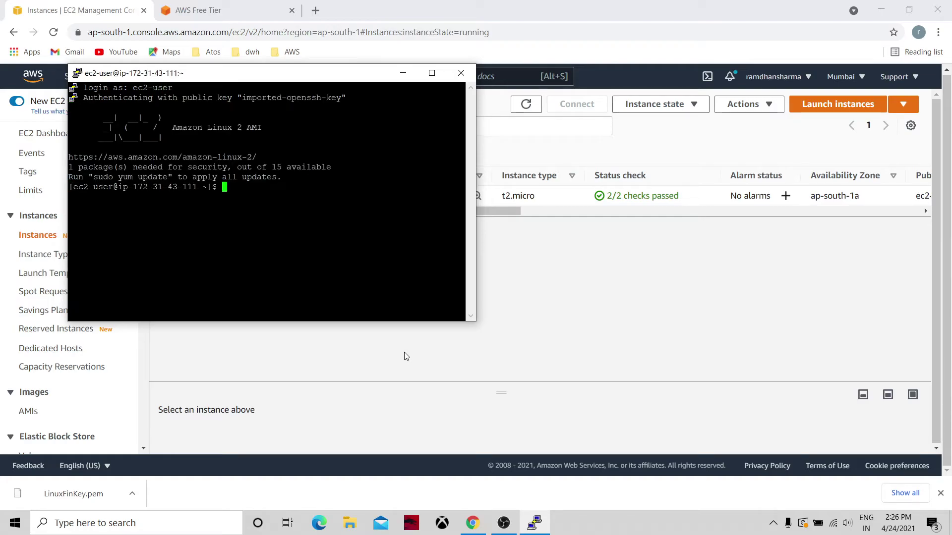
left_click(432, 72)
Step: Run uname -a and aws on the server, then return to the browser's EC2 Instances page
type("uname -a")
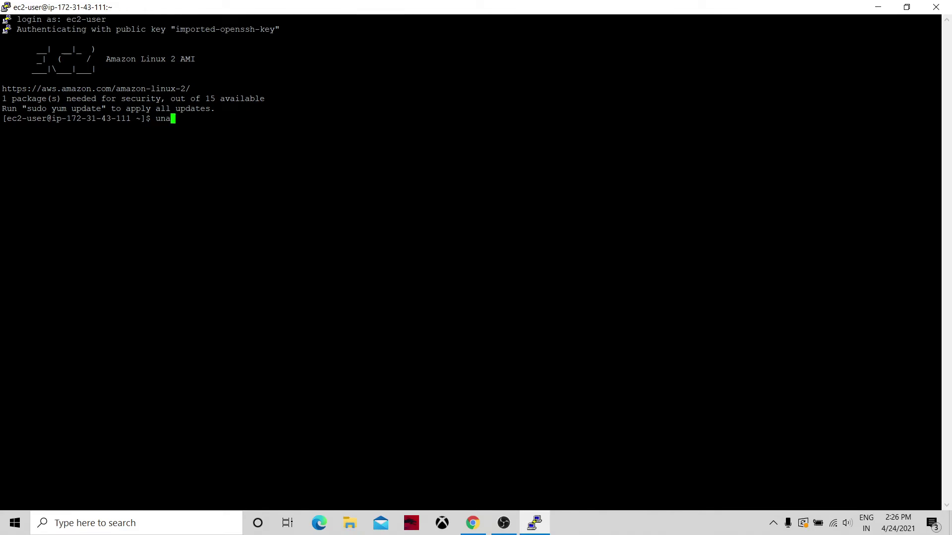
key("Return")
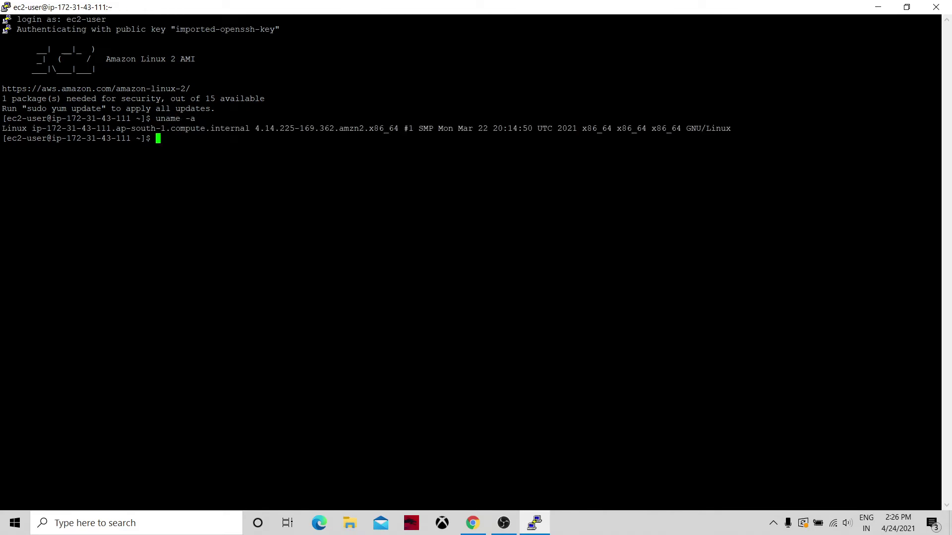
type("aws")
key("Return")
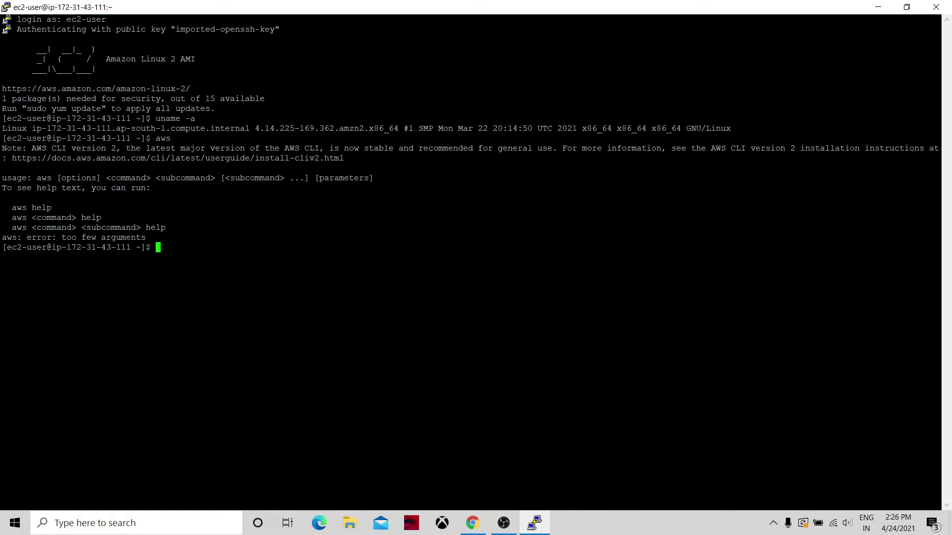
double_click(708, 129)
left_click(473, 523)
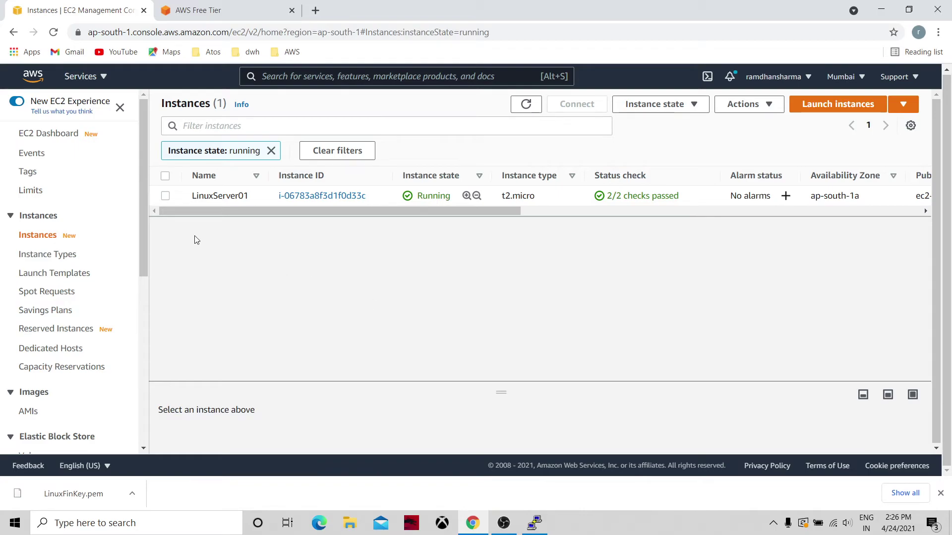
Step: Refresh the EC2 Dashboard resource counts to show 1 running instance, then open Instances
left_click(63, 133)
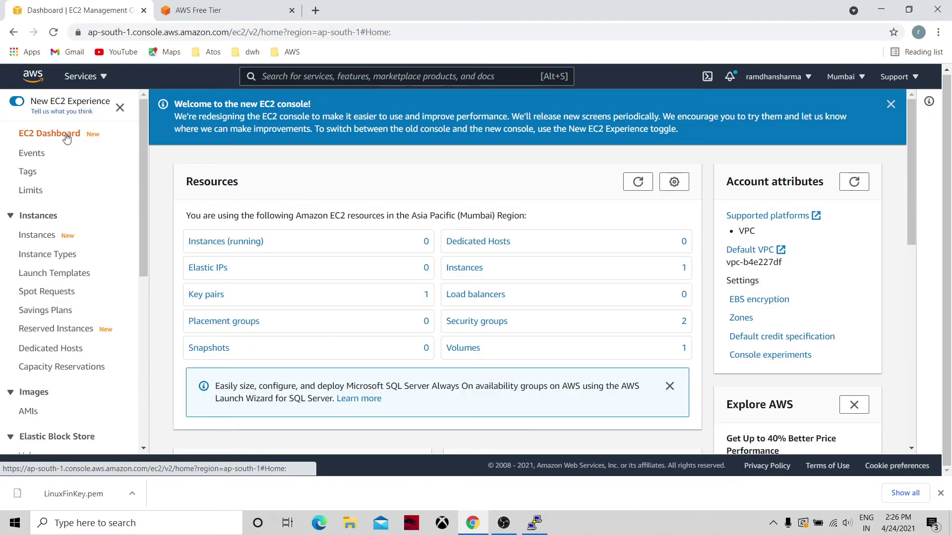
left_click(245, 242)
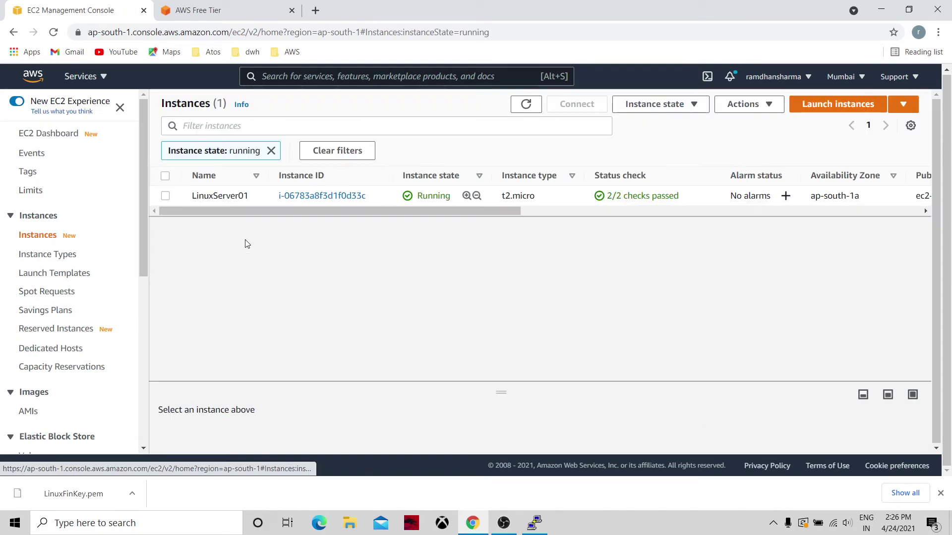
left_click(65, 135)
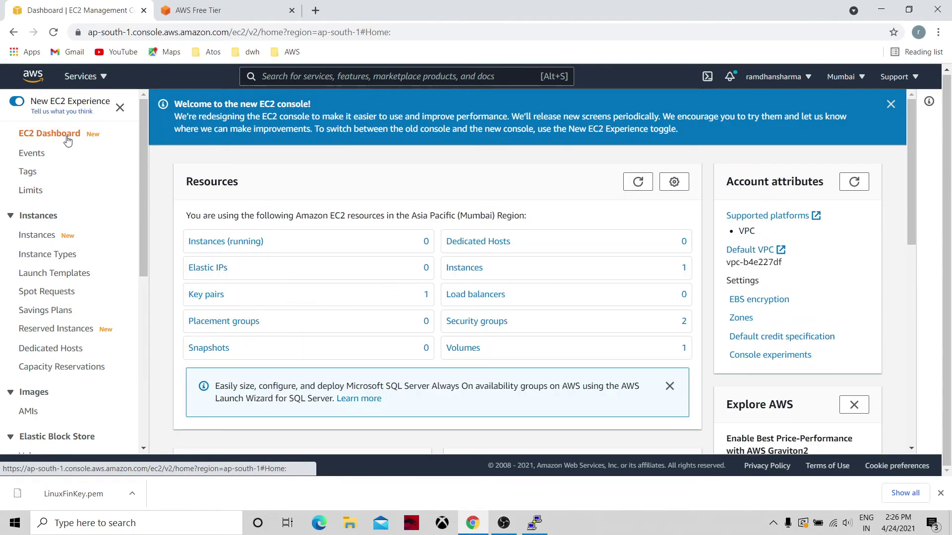
left_click(637, 182)
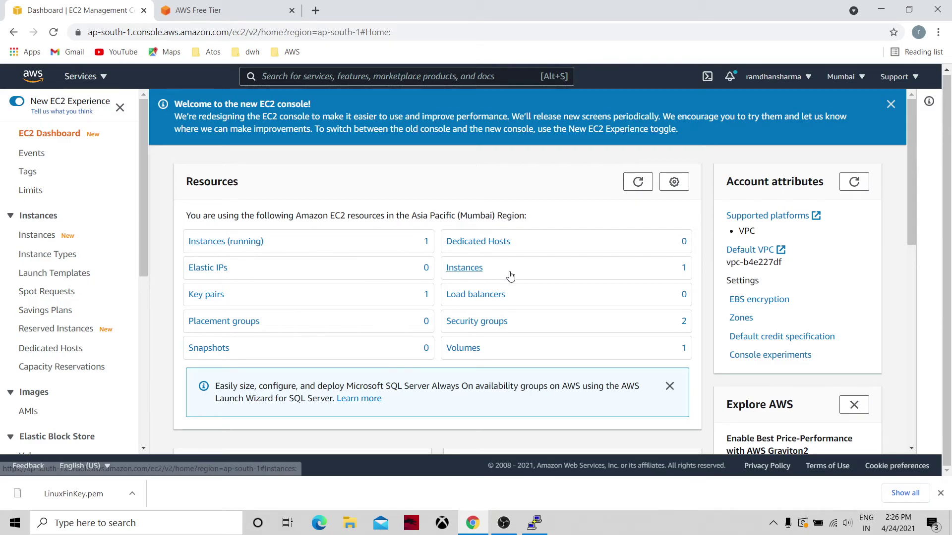
left_click(475, 270)
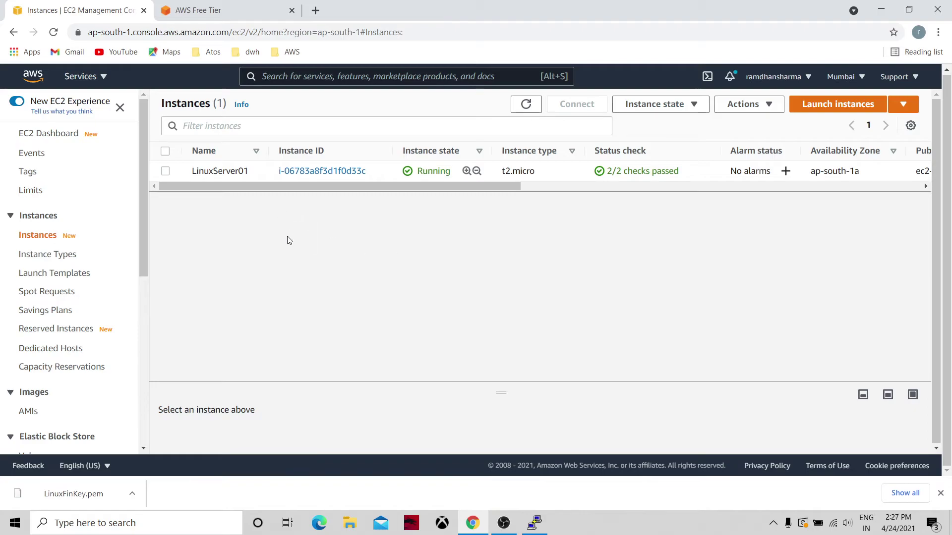
Step: Terminate the LinuxServer01 instance via Instance state and confirm
left_click(165, 171)
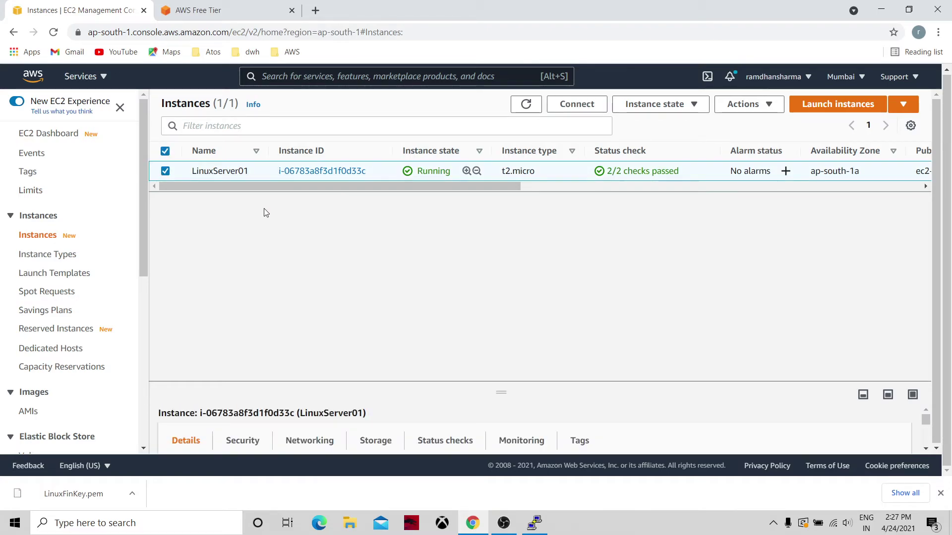
left_click(697, 106)
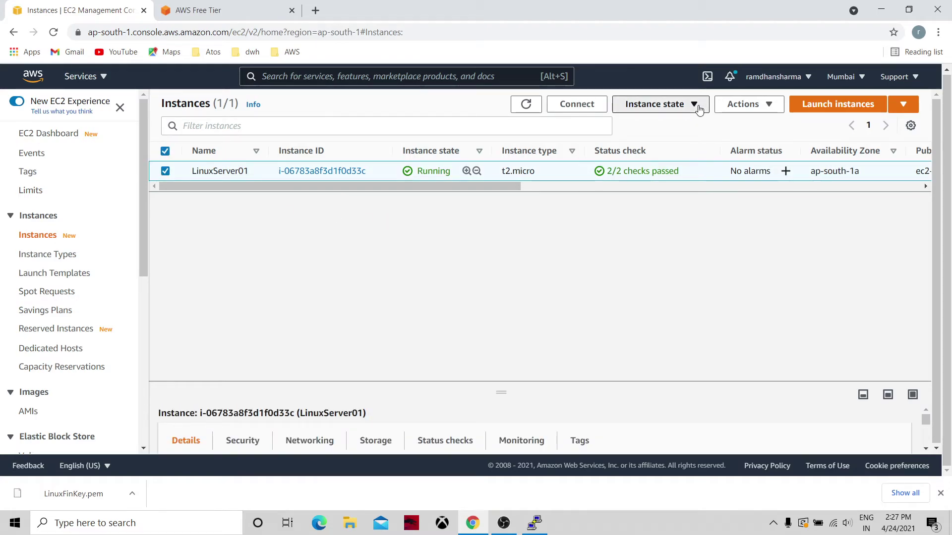
left_click(662, 199)
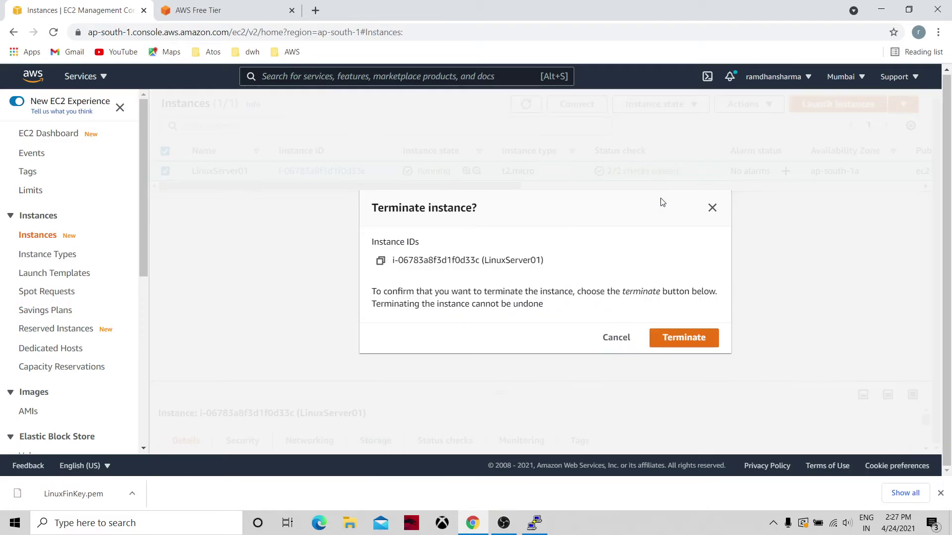
left_click(675, 343)
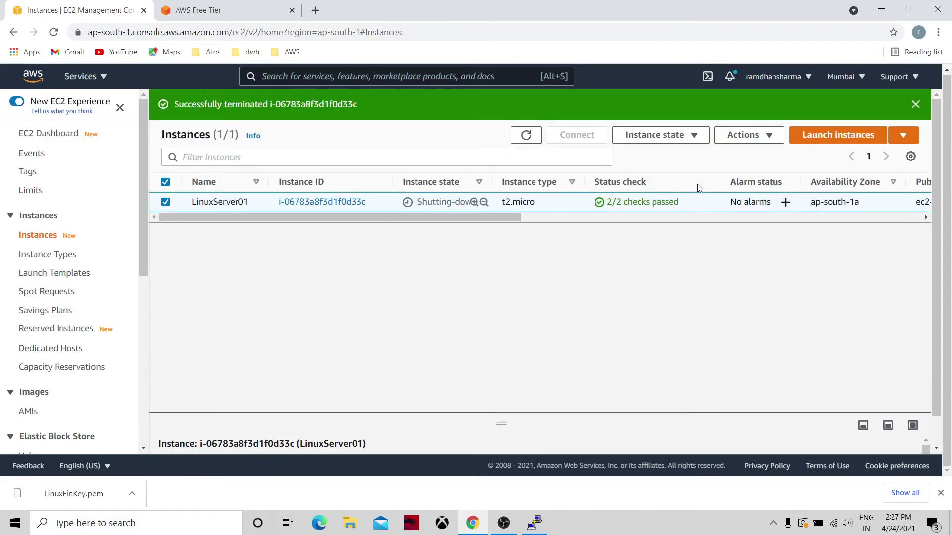
Step: Dismiss PuTTY's connection-closed error and close the PuTTY window
left_click(535, 523)
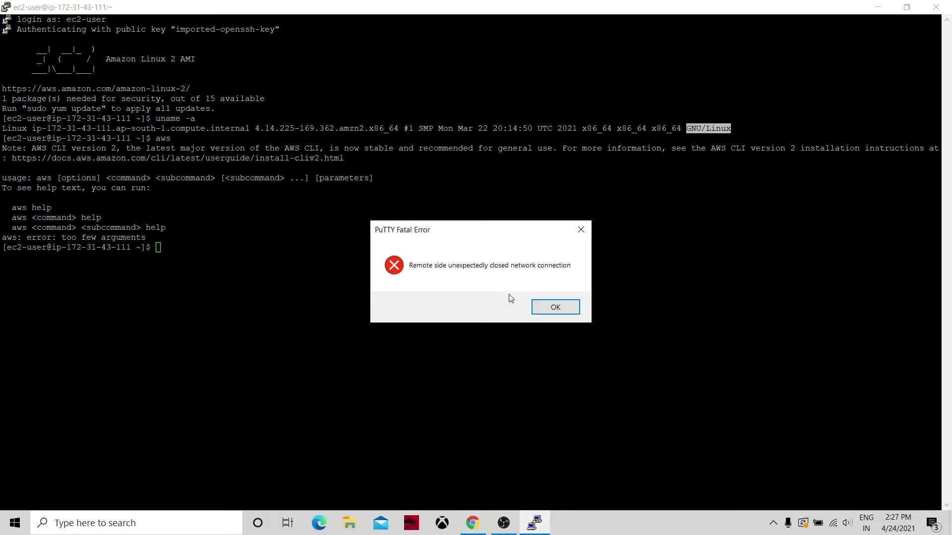
left_click(552, 307)
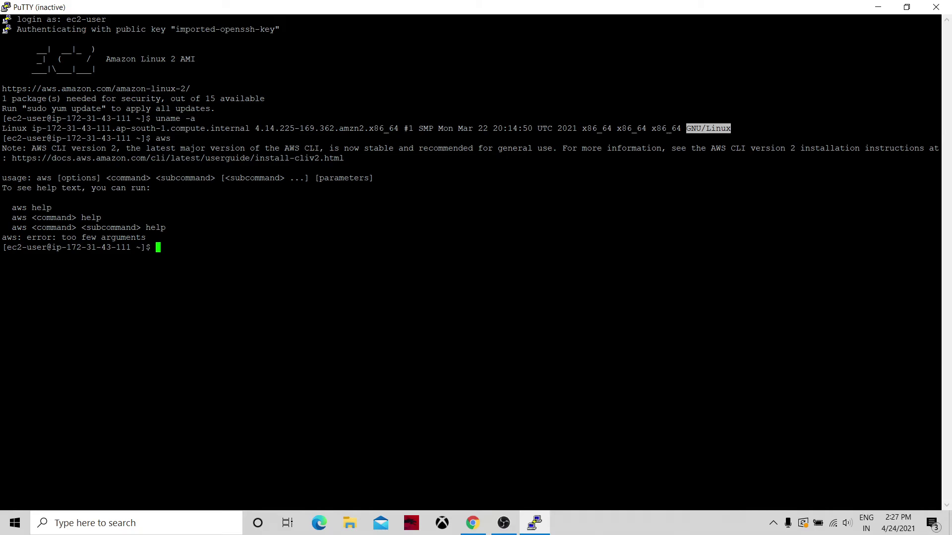
left_click(936, 7)
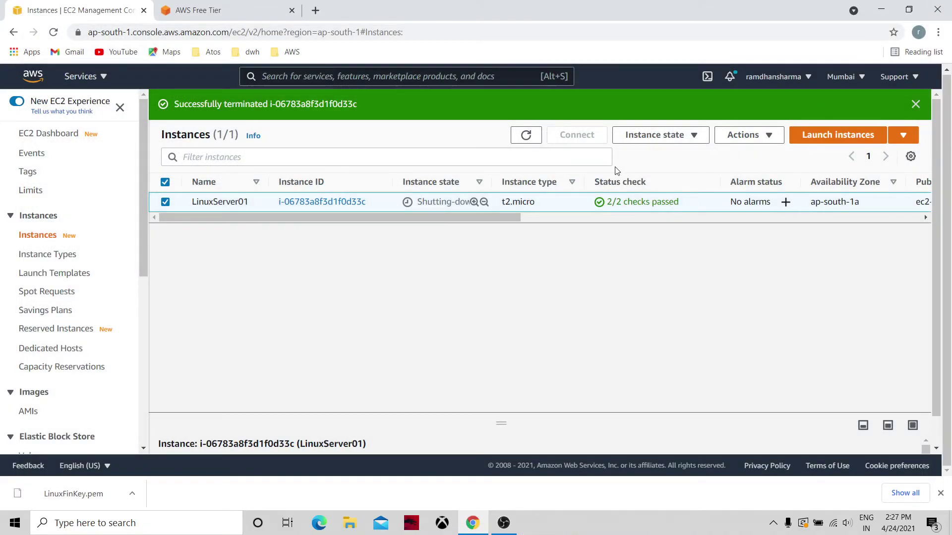
Step: Refresh the Instances table three times until LinuxServer01 shows shutting down
left_click(521, 141)
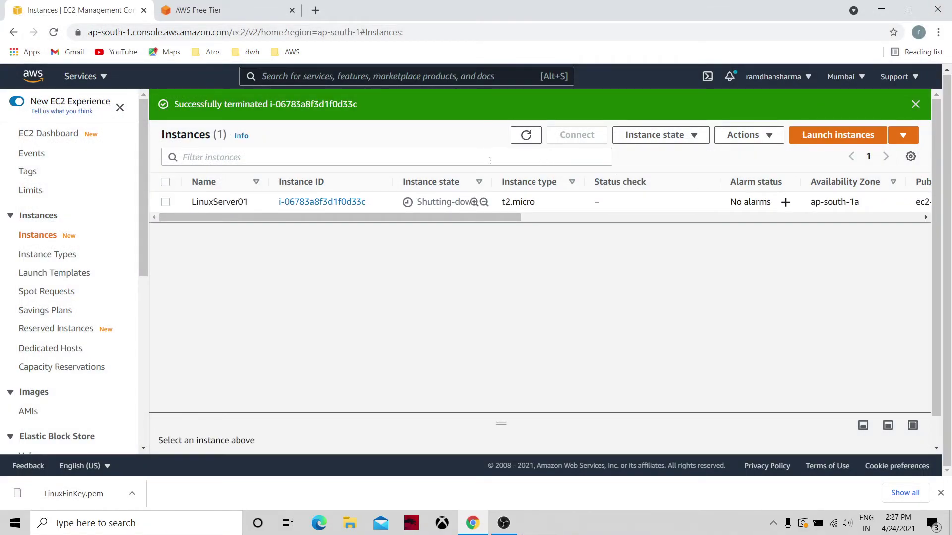
left_click(526, 137)
left_click(527, 140)
Step: Switch to the AWS Free Tier tab and scroll to Free Tier details listing EC2, S3 and RDS
left_click(236, 6)
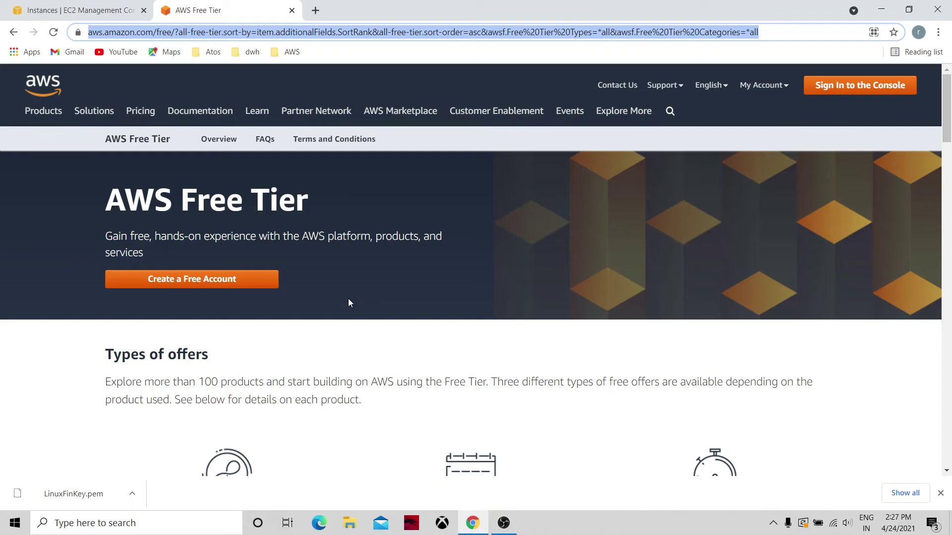
left_click(372, 353)
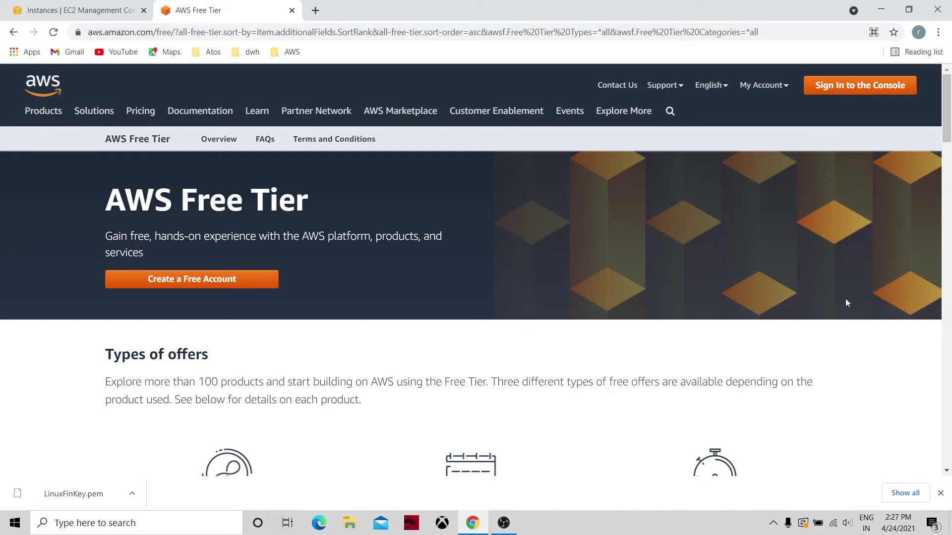
left_click_drag(948, 139, 949, 185)
scroll(948, 186, "up", 1)
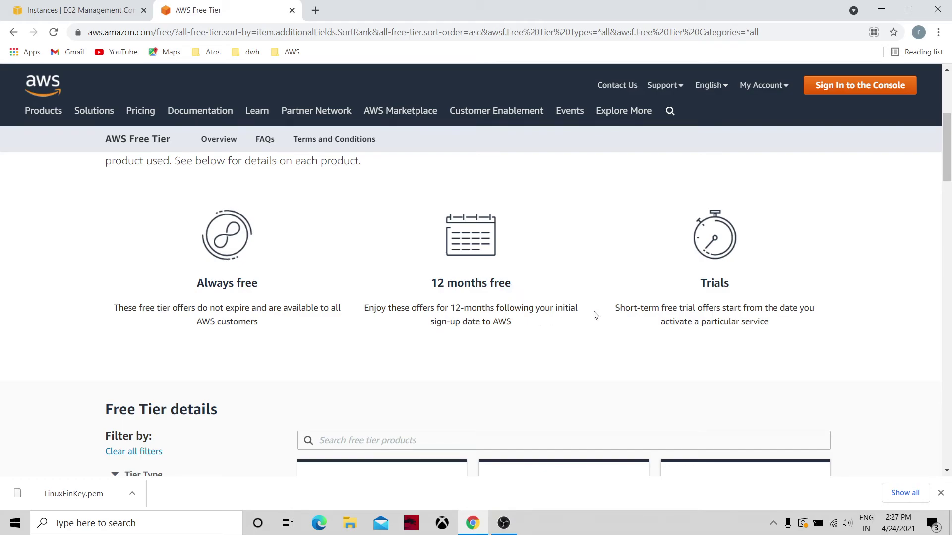
left_click_drag(948, 179, 948, 215)
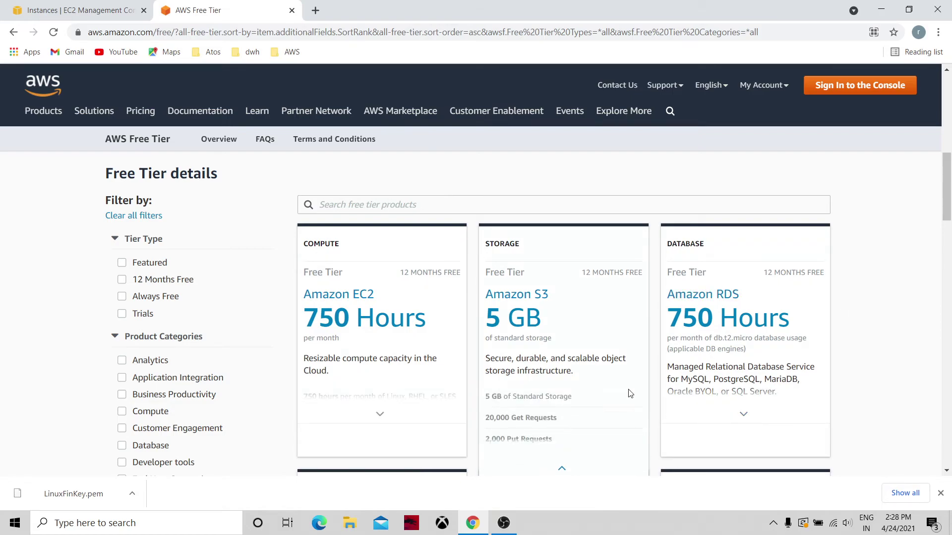
Step: Filter the Free Tier offers by Analytics, then by Machine Learning
left_click(123, 363)
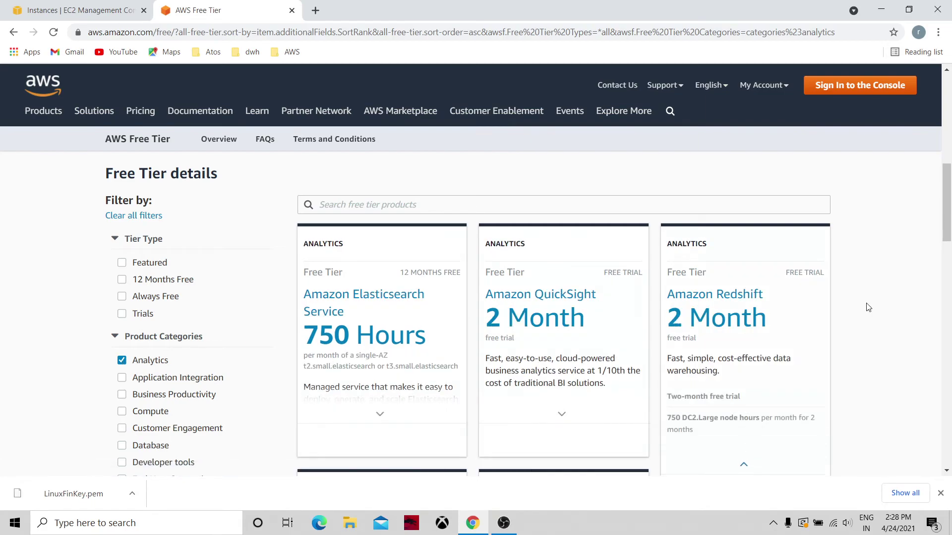
left_click_drag(947, 218, 949, 248)
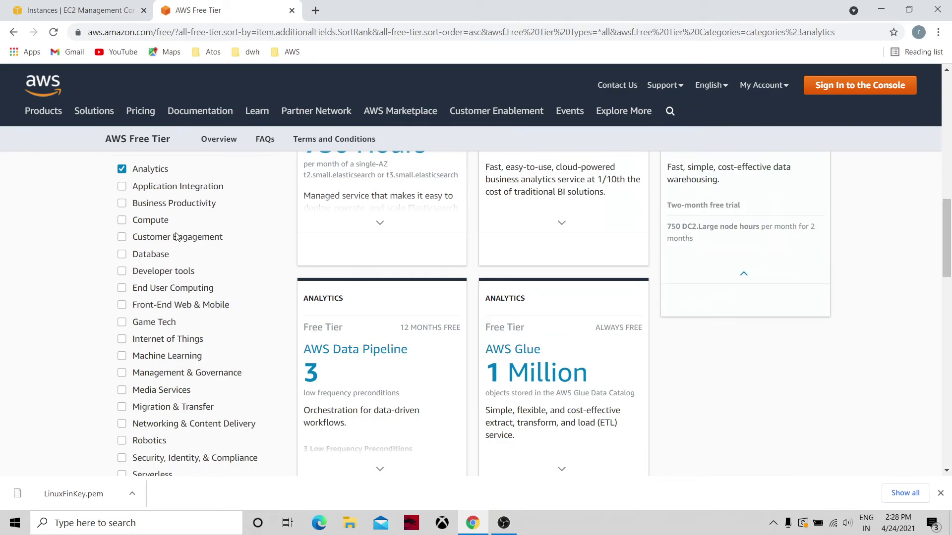
left_click(121, 169)
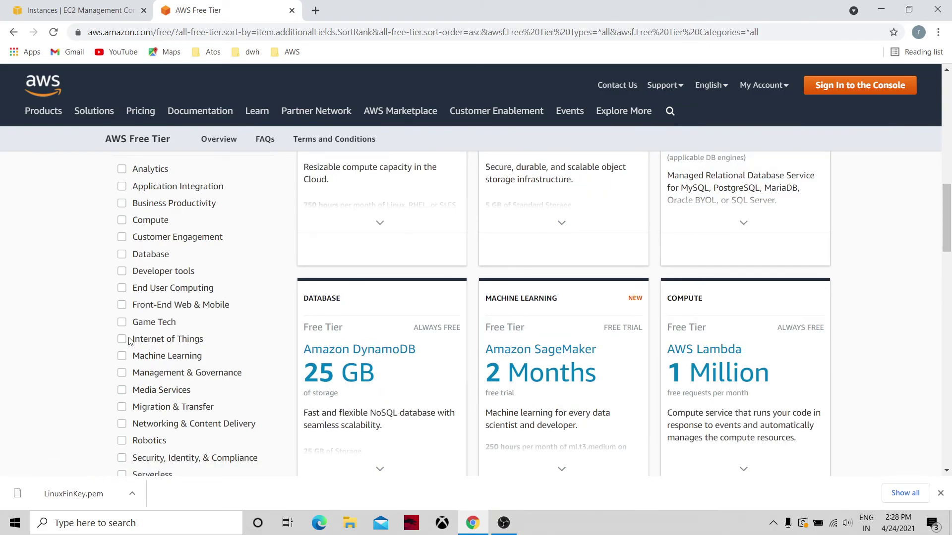
left_click(123, 361)
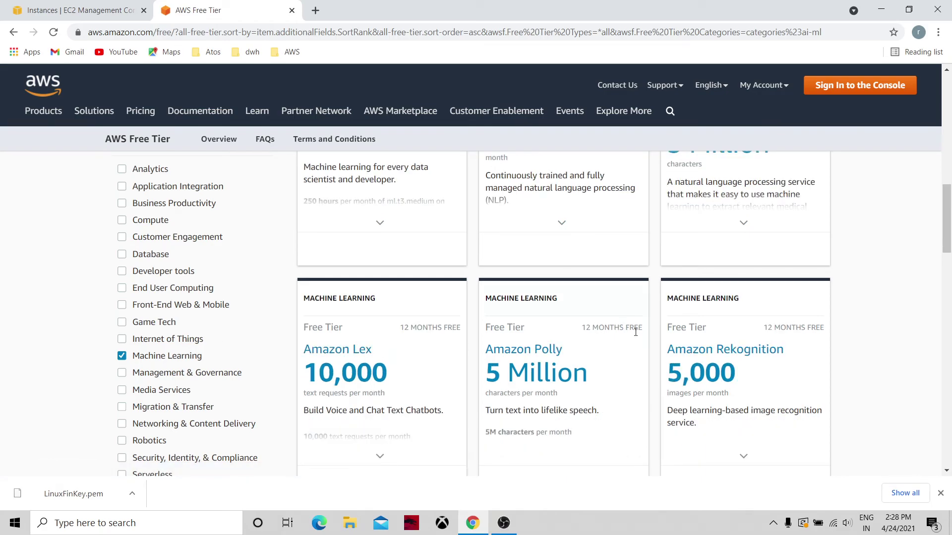
mouse_move(942, 244)
left_mouse_down()
mouse_move(947, 195)
mouse_move(950, 237)
left_mouse_up()
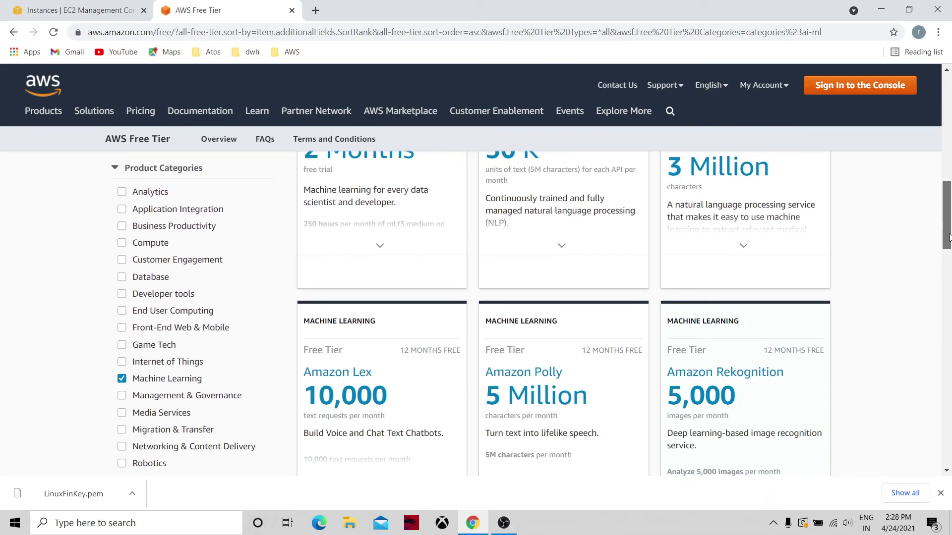
Step: Switch the Product Categories filter to Database and browse those offers
left_click(122, 280)
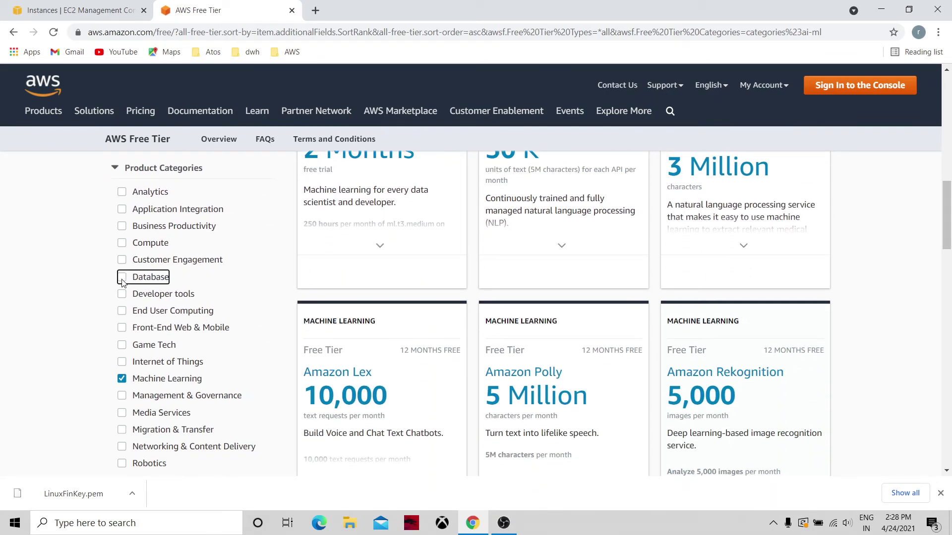
left_click(122, 378)
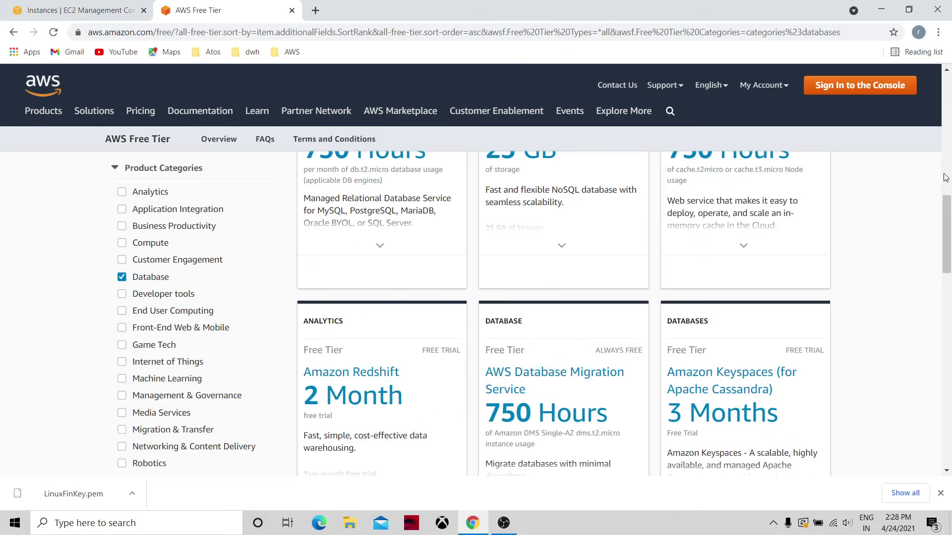
left_click_drag(947, 212, 950, 176)
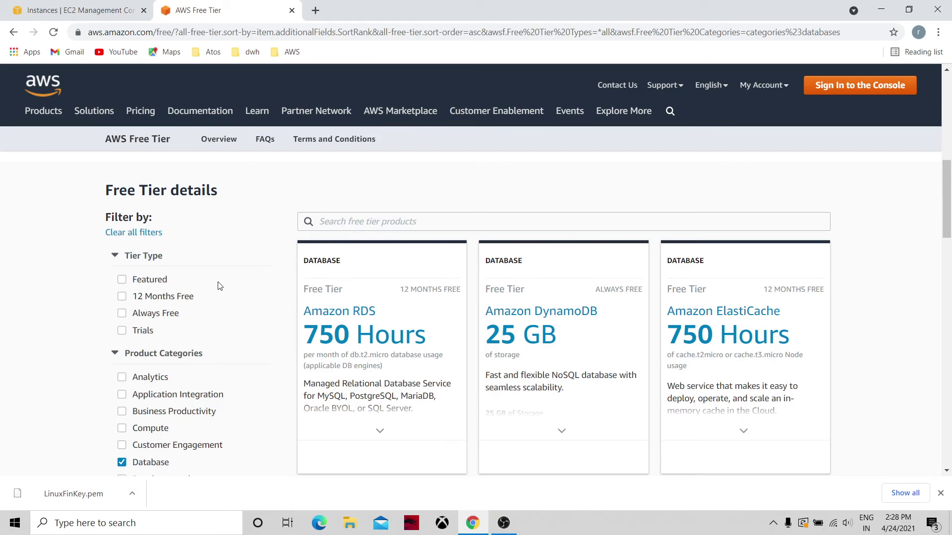
Step: Return to the EC2 Instances list, where LinuxServer01 shows Terminated
left_click(947, 136)
scroll(948, 111, "up", 2)
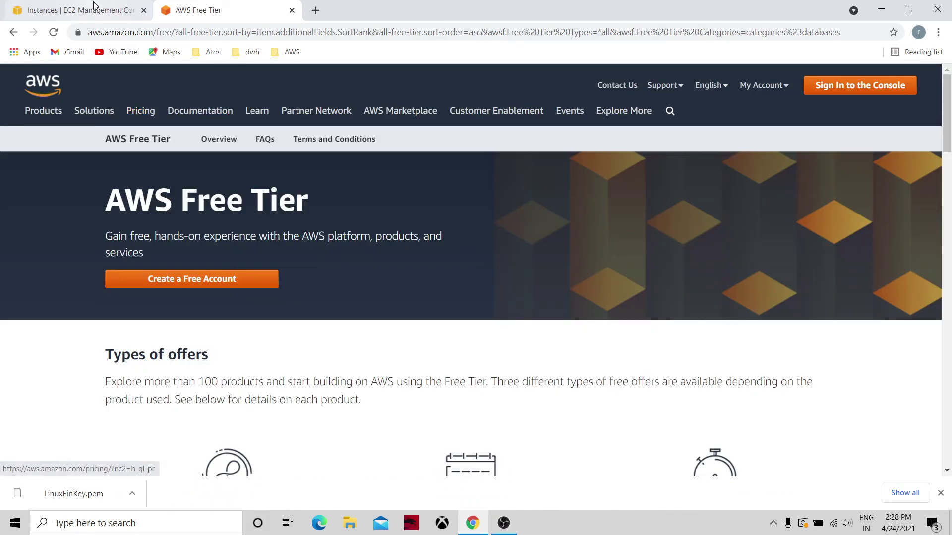
left_click(94, 6)
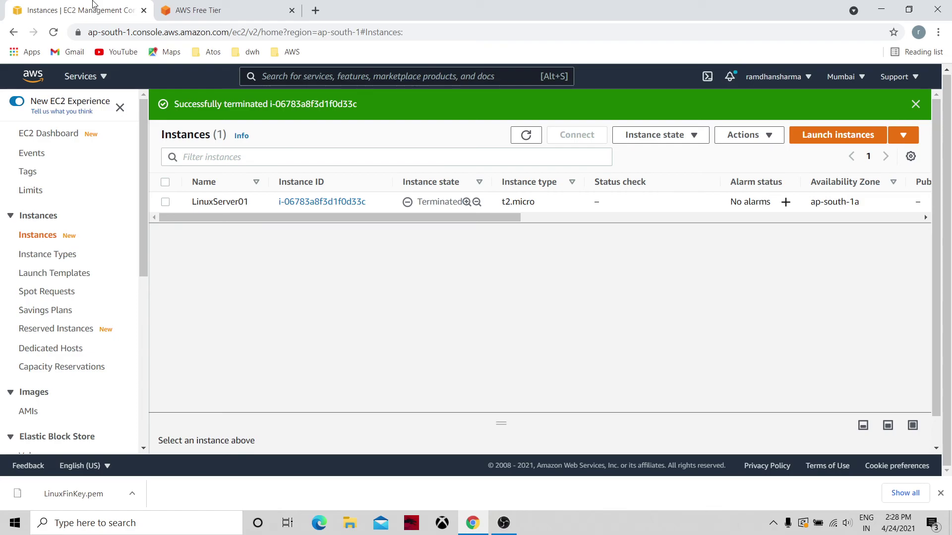
left_click(142, 294)
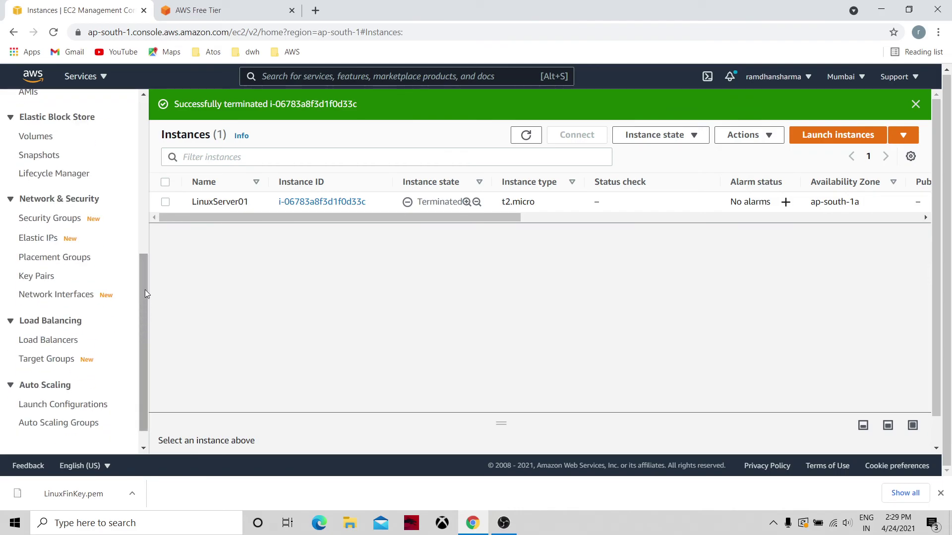
left_click(143, 244)
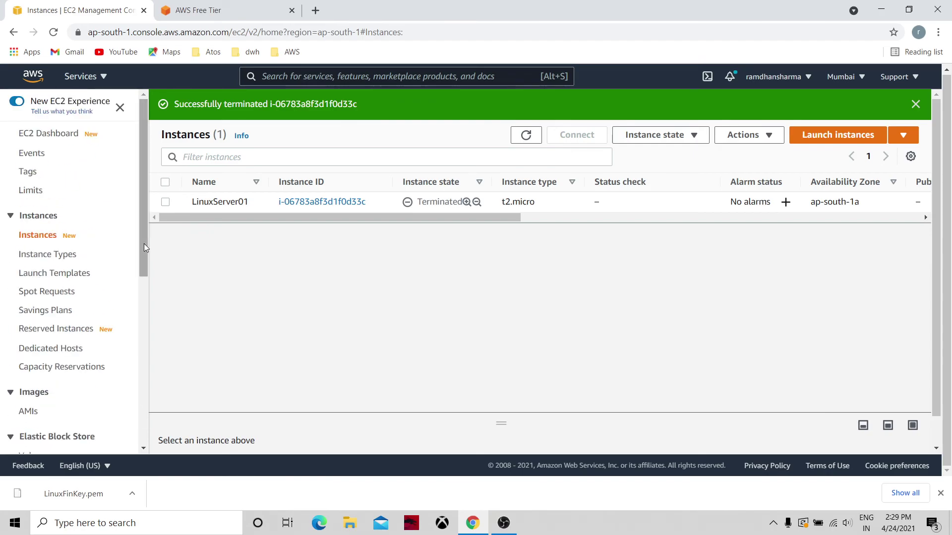
left_click(143, 289)
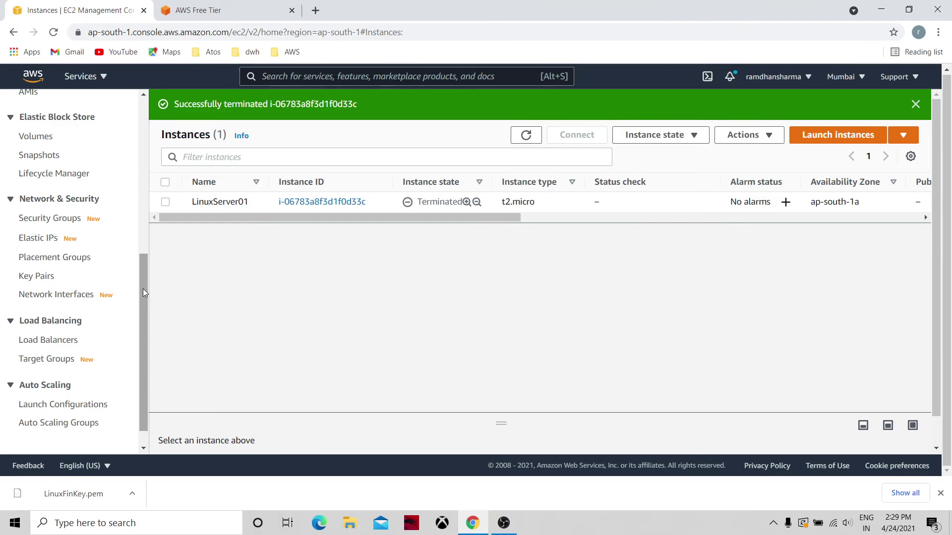
left_click(145, 245)
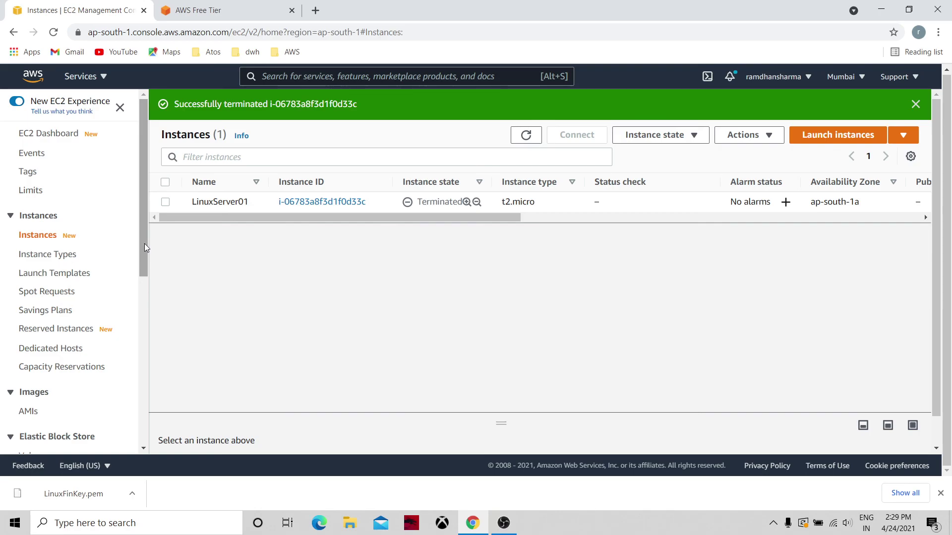
scroll(141, 273, "down", 6)
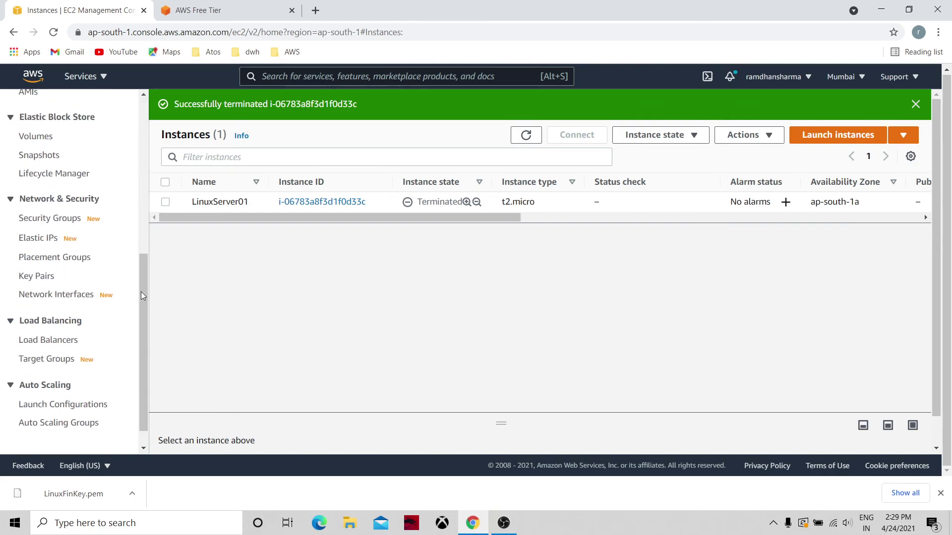
scroll(143, 223, "up", 6)
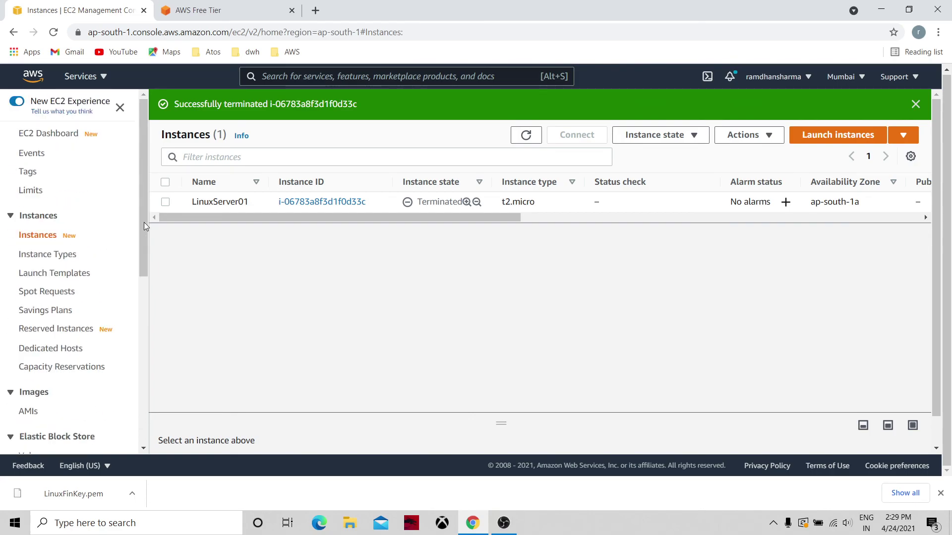